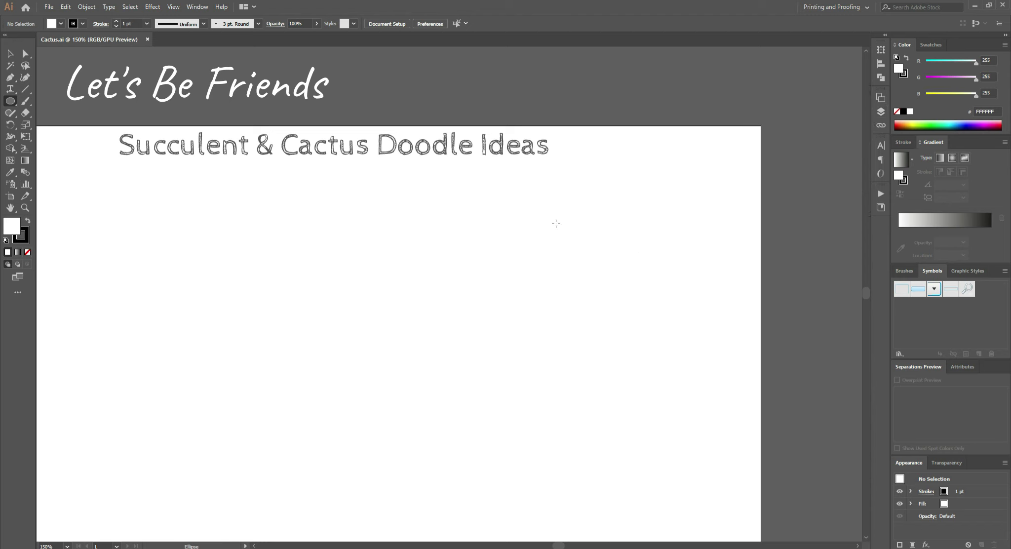
Draw a flat rim ellipse and place copies of it further down
{"action": "left_click_drag", "start_coordinate": [556, 223], "coordinate": [678, 247]}
{"action": "key", "text": "v"}
{"action": "left_click_drag", "start_coordinate": [649, 279], "coordinate": [649, 358]}
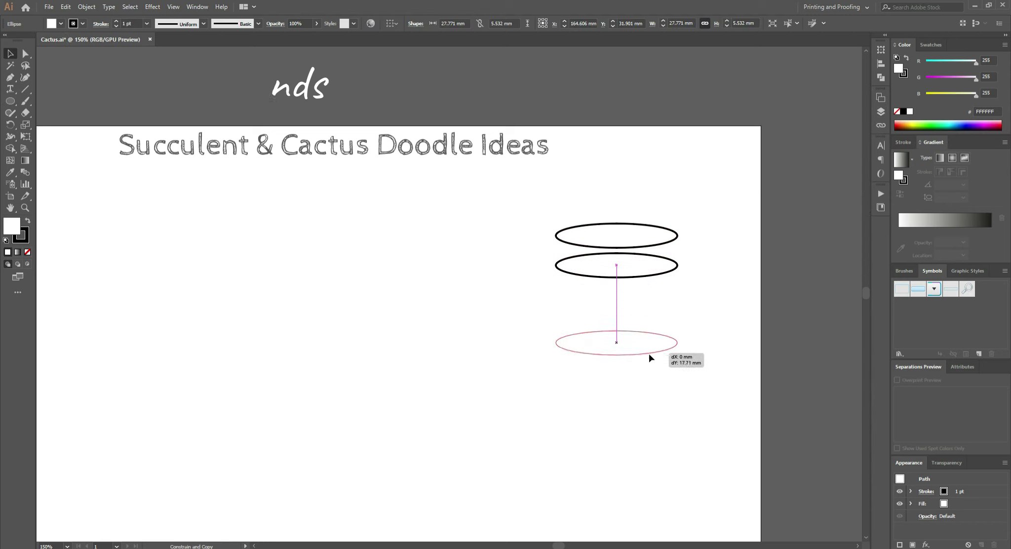
{"action": "key", "text": "ctrl+a"}
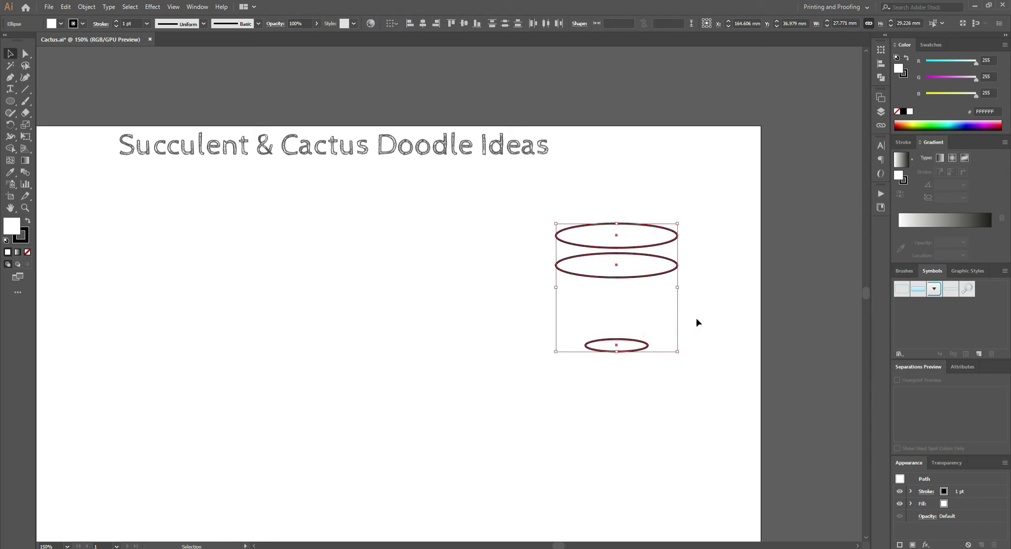
{"action": "scroll", "coordinate": [673, 287], "scroll_direction": "up", "scroll_amount": 2}
{"action": "key", "text": "ctrl+shift+a"}
Draw a rectangle across the ellipse width and cut an ellipse out of its top with Minus Front
{"action": "key", "text": "m"}
{"action": "left_click_drag", "start_coordinate": [437, 184], "coordinate": [682, 271]}
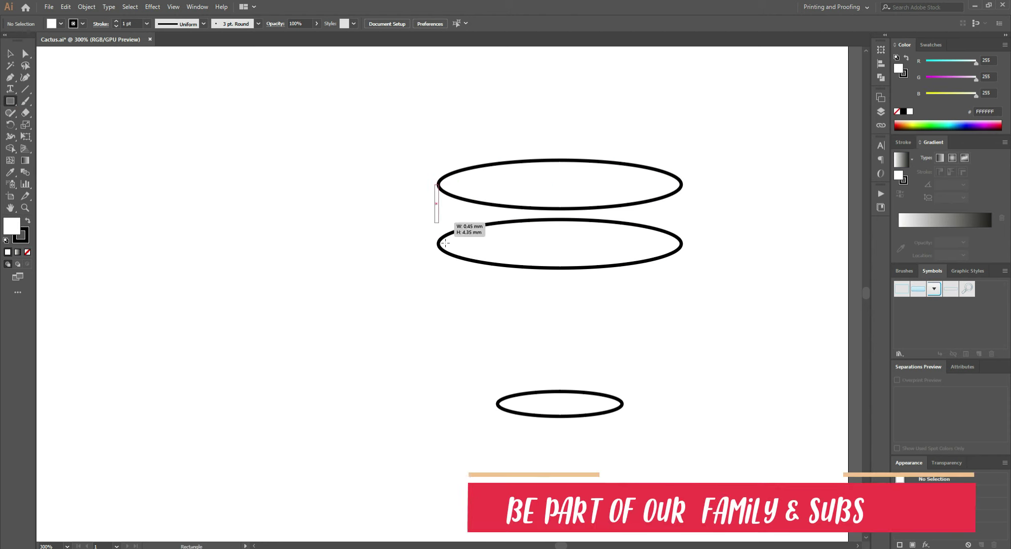
{"action": "key", "text": "v"}
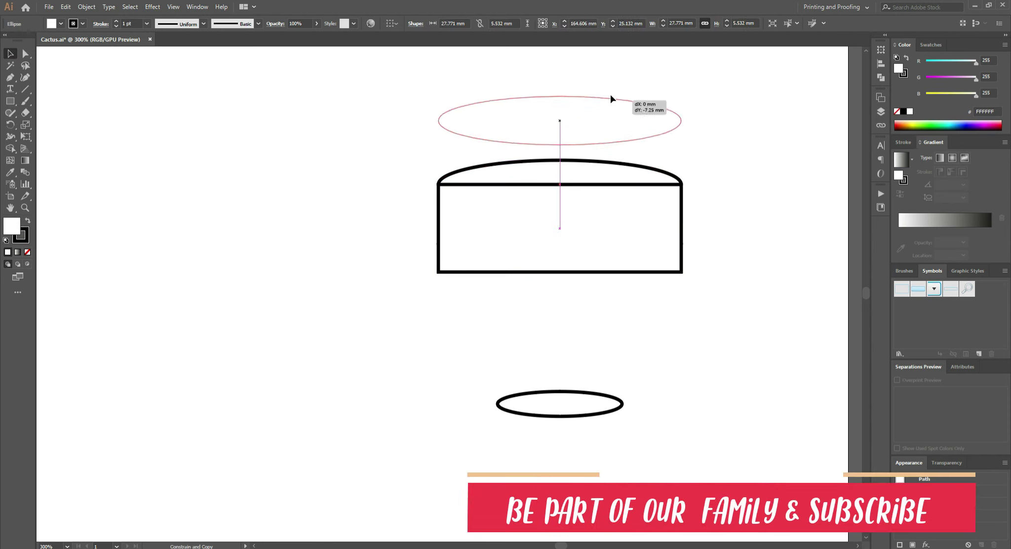
{"action": "left_click_drag", "start_coordinate": [564, 163], "coordinate": [614, 94]}
{"action": "left_click", "coordinate": [677, 172]}
{"action": "key", "text": "ctrl+shift+]"}
{"action": "left_click", "coordinate": [681, 207], "text": "shift"}
{"action": "left_click", "coordinate": [881, 77]}
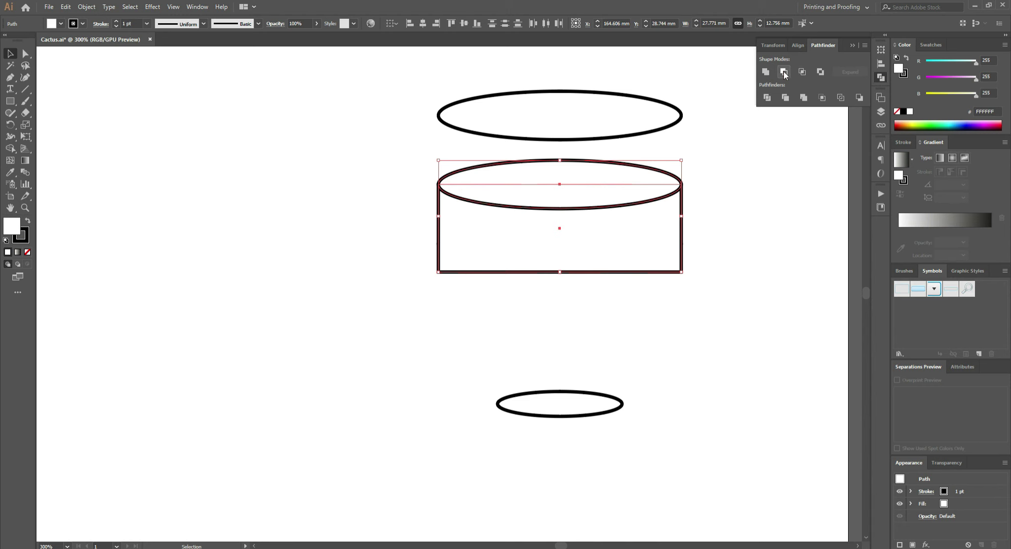
{"action": "left_click", "coordinate": [784, 71]}
{"action": "key", "text": "ctrl+shift+["}
Unite an ellipse with the rectangle's bottom and move the cylinder body up under the top ellipse
{"action": "key", "text": "ctrl+shift+a"}
{"action": "mouse_move", "coordinate": [670, 261]}
{"action": "left_mouse_down"}
{"action": "mouse_move", "coordinate": [662, 287]}
{"action": "mouse_move", "coordinate": [670, 288]}
{"action": "left_mouse_up"}
{"action": "left_click", "coordinate": [682, 227], "text": "shift"}
{"action": "left_click", "coordinate": [766, 72]}
{"action": "key", "text": "ctrl+shift+a"}
{"action": "left_click_drag", "start_coordinate": [624, 196], "coordinate": [623, 127]}
{"action": "key", "text": "ctrl+shift+a"}
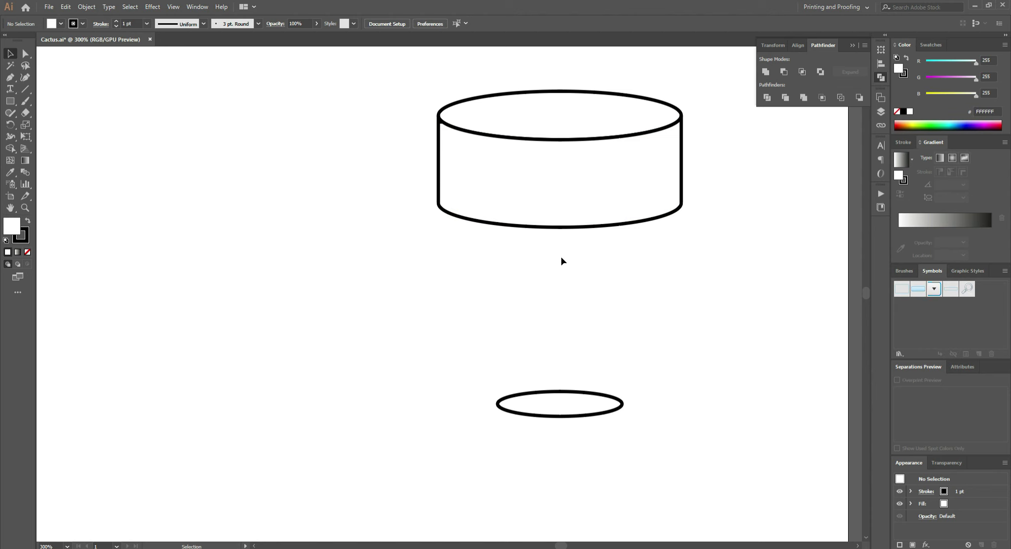
Draw a rectangle for the lower body and slant its sides by moving the bottom corners inward
{"action": "left_click_drag", "start_coordinate": [457, 216], "coordinate": [666, 427]}
{"action": "key", "text": "v"}
{"action": "scroll", "coordinate": [582, 439], "scroll_direction": "up", "scroll_amount": 2}
{"action": "key", "text": "ctrl+shift+a"}
{"action": "key", "text": "Right"}
{"action": "key", "text": "Right"}
{"action": "key", "text": "Right"}
{"action": "key", "text": "Right"}
{"action": "key", "text": "Right"}
{"action": "key", "text": "Right"}
{"action": "left_click_drag", "start_coordinate": [743, 449], "coordinate": [789, 369]}
{"action": "key", "text": "Left"}
{"action": "key", "text": "Left"}
{"action": "key", "text": "Left"}
{"action": "key", "text": "Left"}
{"action": "key", "text": "Left"}
{"action": "key", "text": "Left"}
{"action": "scroll", "coordinate": [785, 363], "scroll_direction": "down", "scroll_amount": 3}
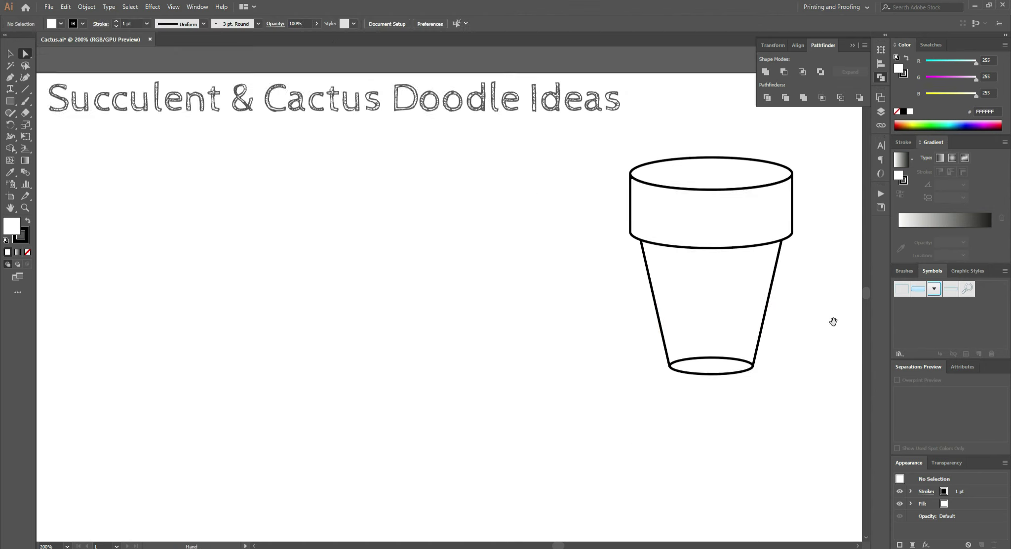
{"action": "scroll", "coordinate": [393, 342], "scroll_direction": "right", "scroll_amount": 3}
Unite the tapered lower body with the bottom ellipse
{"action": "key", "text": "ctrl+shift+a"}
{"action": "key", "text": "v"}
{"action": "left_click", "coordinate": [767, 74]}
{"action": "key", "text": "ctrl+shift+a"}
{"action": "key", "text": "a"}
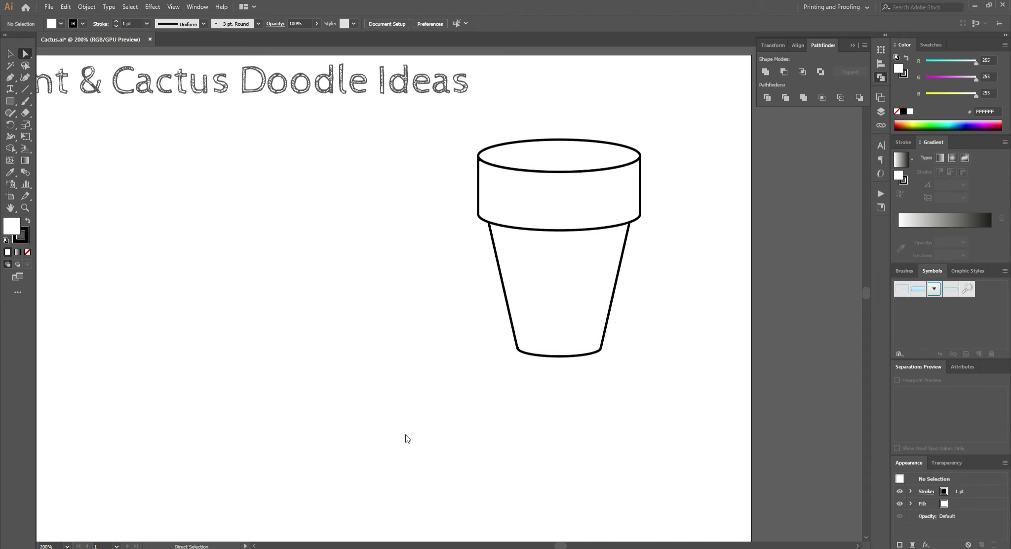
{"action": "left_click_drag", "start_coordinate": [407, 438], "coordinate": [749, 325]}
Group all the pot pieces together and fit the whole artboard in view
{"action": "key", "text": "ctrl+shift+a"}
{"action": "scroll", "coordinate": [750, 324], "scroll_direction": "up", "scroll_amount": 3}
{"action": "key", "text": "ctrl+a"}
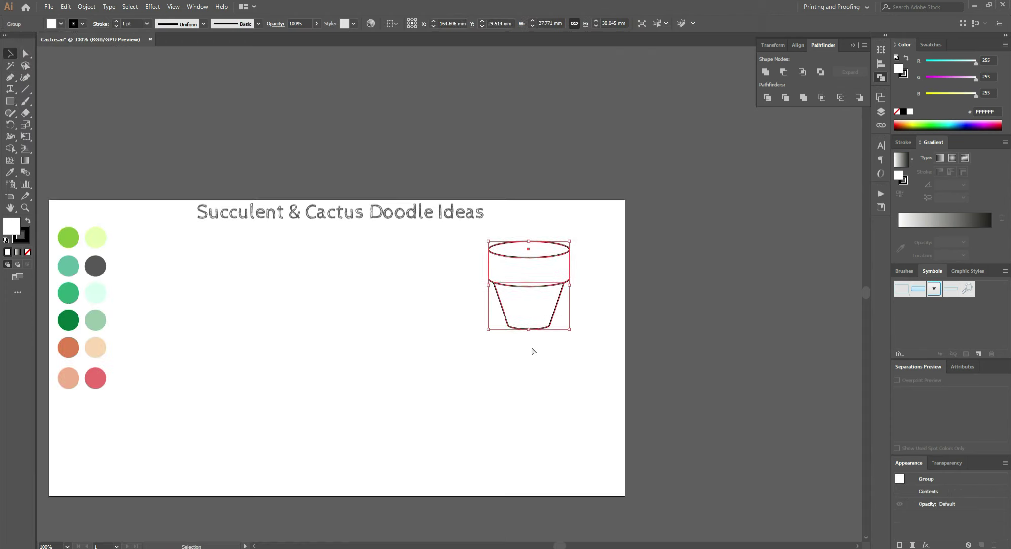
{"action": "key", "text": "ctrl+shift+a"}
{"action": "key", "text": "ctrl+1"}
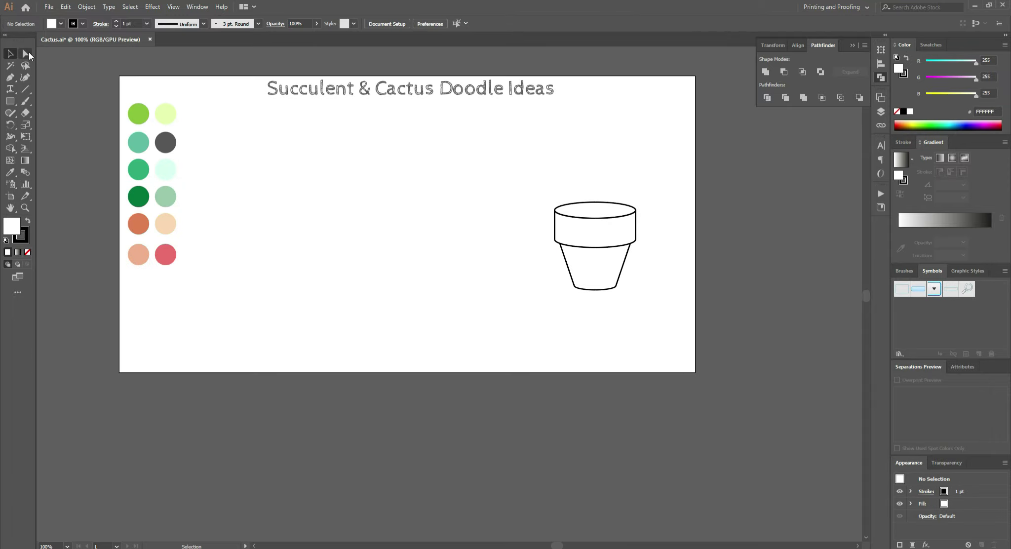
Fill the pot's top ellipse, rim band and lower body with the palette orange
{"action": "left_click", "coordinate": [596, 210]}
{"action": "key", "text": "i"}
{"action": "left_click", "coordinate": [146, 225]}
{"action": "left_click", "coordinate": [82, 24]}
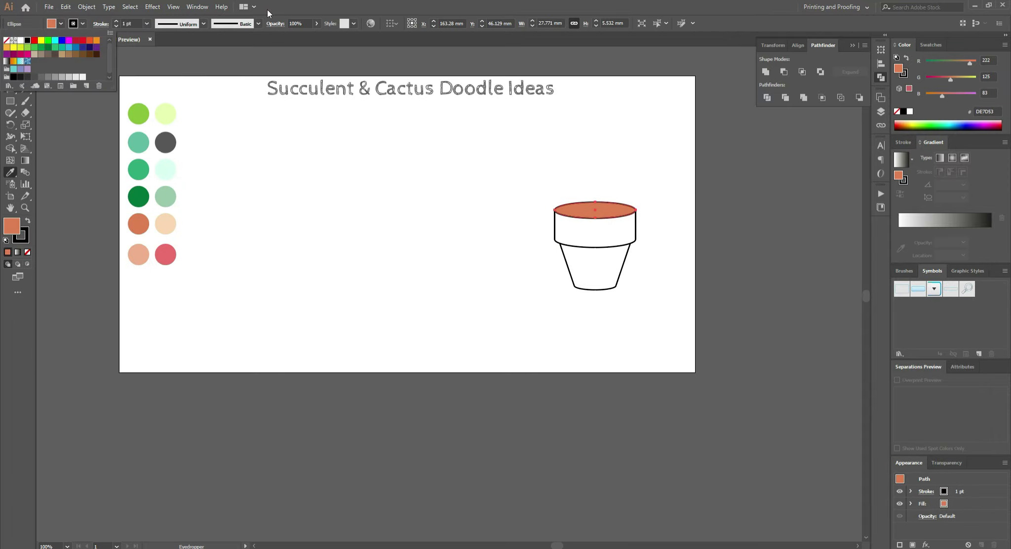
{"action": "key", "text": "Escape"}
{"action": "left_click", "coordinate": [24, 50]}
{"action": "left_click", "coordinate": [595, 233]}
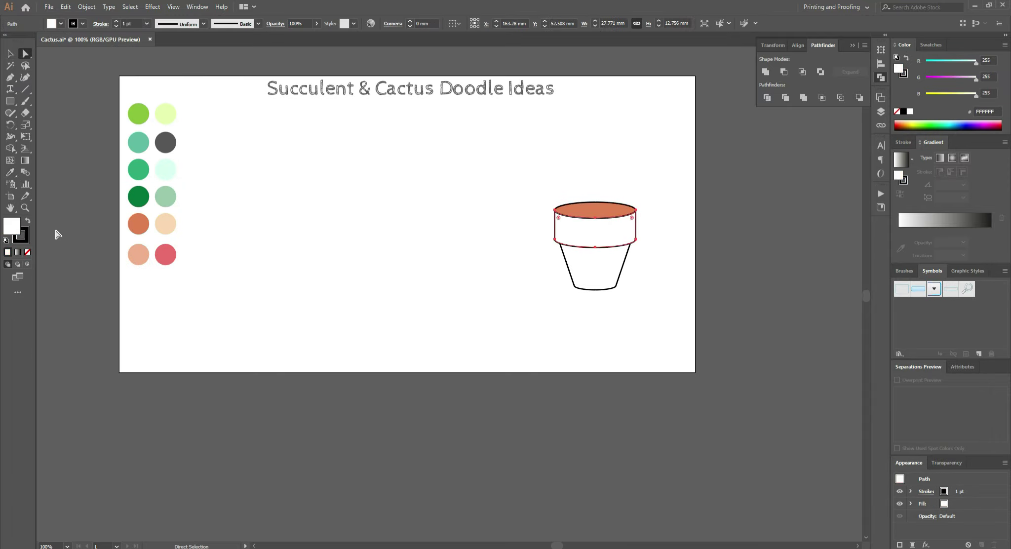
{"action": "left_click", "coordinate": [10, 172]}
{"action": "left_click", "coordinate": [595, 210]}
{"action": "left_click", "coordinate": [595, 266], "text": "ctrl"}
{"action": "left_click", "coordinate": [595, 210]}
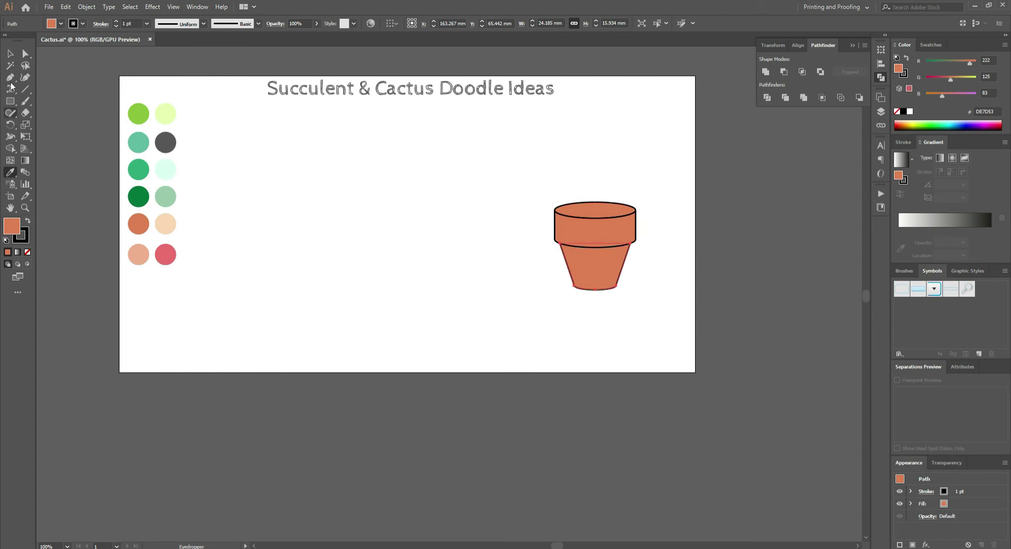
{"action": "key", "text": "ctrl+shift+a"}
Give the pot a linear gradient fill with its left stop set to orange DE7D53
{"action": "left_click", "coordinate": [165, 224]}
{"action": "double_click", "coordinate": [11, 226]}
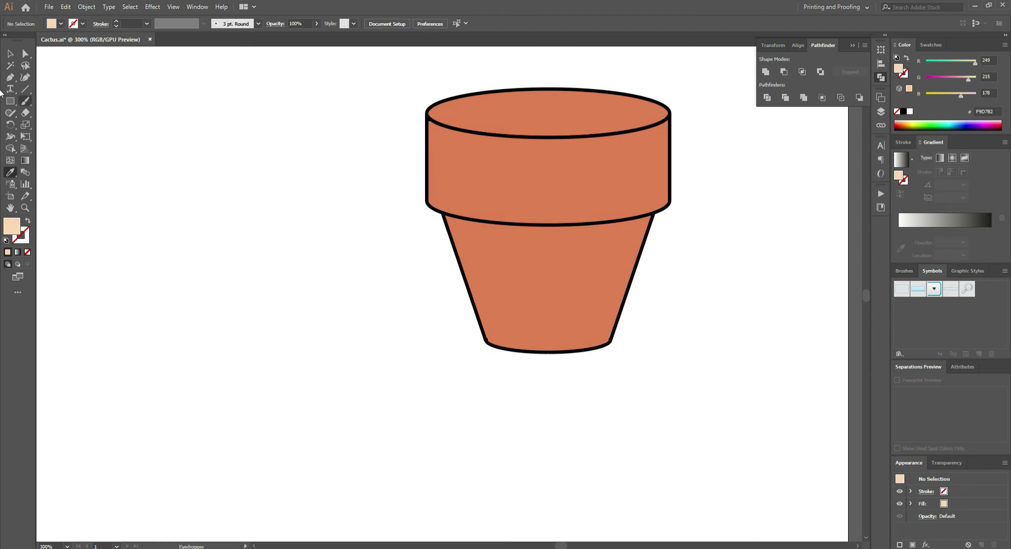
{"action": "left_click", "coordinate": [903, 160]}
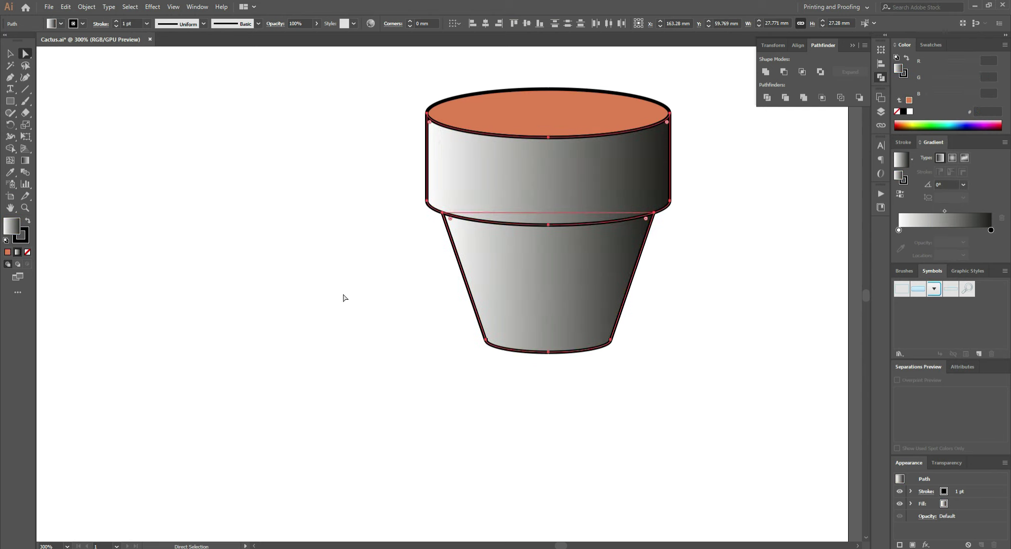
{"action": "double_click", "coordinate": [991, 231]}
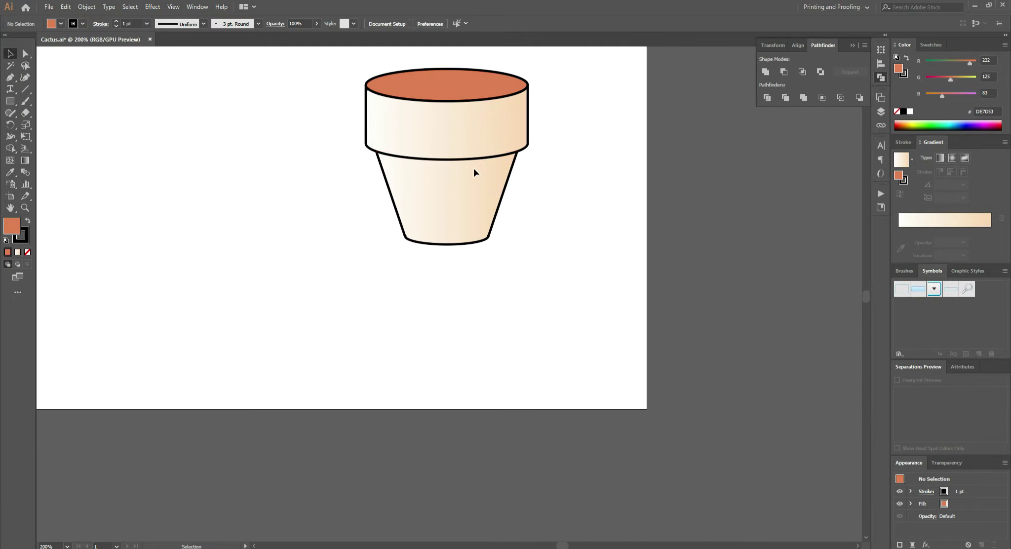
{"action": "key", "text": "a"}
{"action": "left_click", "coordinate": [449, 143]}
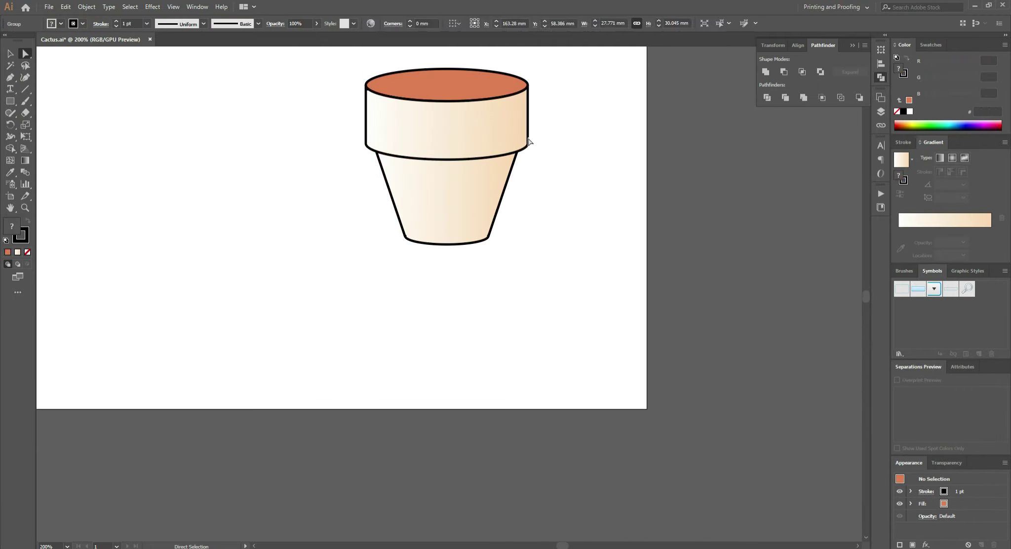
{"action": "double_click", "coordinate": [899, 223]}
{"action": "left_click", "coordinate": [931, 323], "text": "shift"}
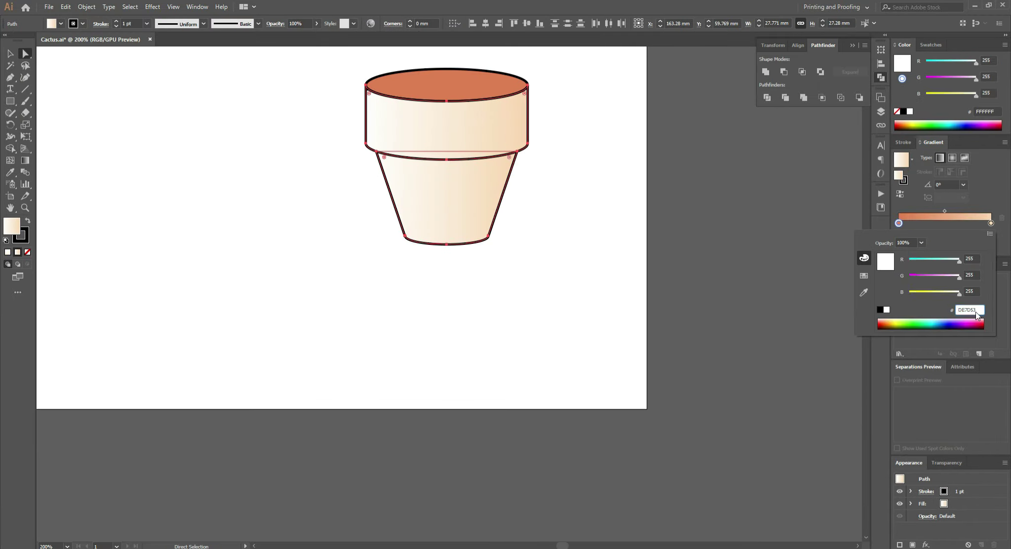
{"action": "key", "text": "Return"}
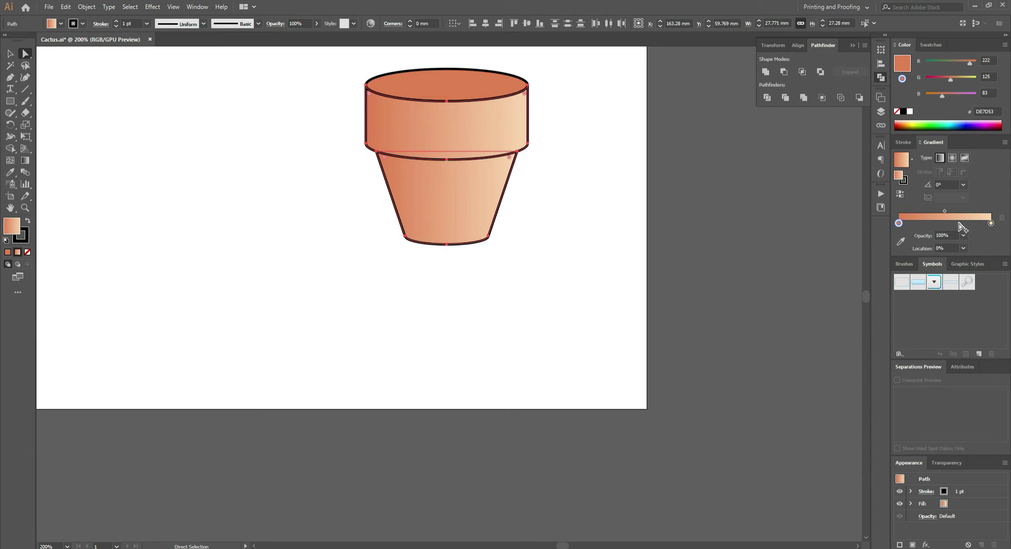
Add lighter middle stops to the gradient to form a highlight band
{"action": "left_click_drag", "start_coordinate": [960, 223], "coordinate": [950, 224]}
{"action": "left_click", "coordinate": [964, 224]}
{"action": "double_click", "coordinate": [957, 223]}
{"action": "mouse_move", "coordinate": [953, 260]}
{"action": "left_mouse_down"}
{"action": "mouse_move", "coordinate": [961, 260]}
{"action": "mouse_move", "coordinate": [939, 278]}
{"action": "left_mouse_up"}
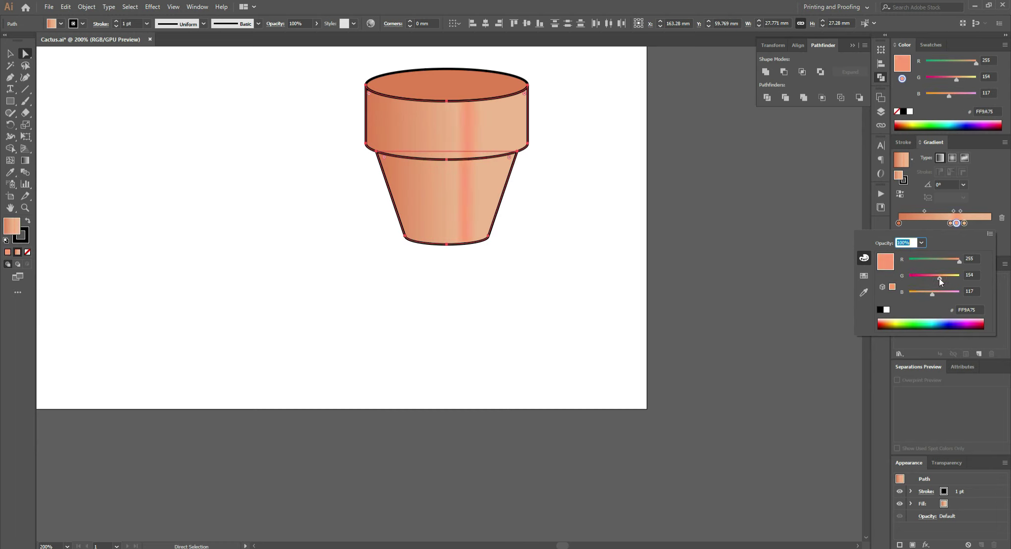
{"action": "left_click", "coordinate": [967, 224]}
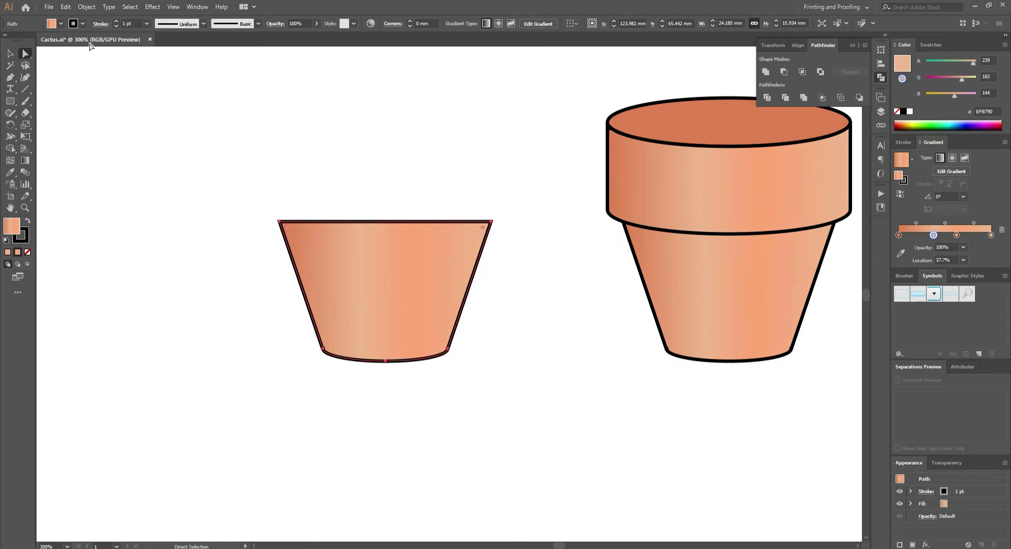
Draw a large tilted ellipse over the left copy of the pot body
{"action": "left_click_drag", "start_coordinate": [10, 101], "coordinate": [55, 120]}
{"action": "left_click_drag", "start_coordinate": [278, 146], "coordinate": [553, 350]}
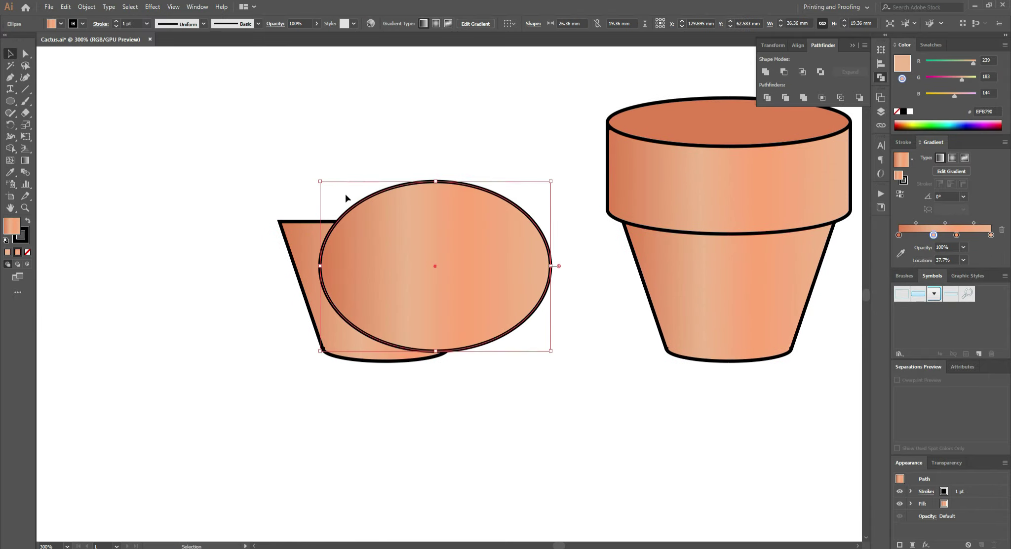
{"action": "key", "text": "v"}
{"action": "left_click_drag", "start_coordinate": [503, 317], "coordinate": [444, 243]}
{"action": "mouse_move", "coordinate": [495, 276]}
{"action": "left_mouse_down"}
{"action": "mouse_move", "coordinate": [536, 327]}
{"action": "mouse_move", "coordinate": [495, 318]}
{"action": "left_mouse_up"}
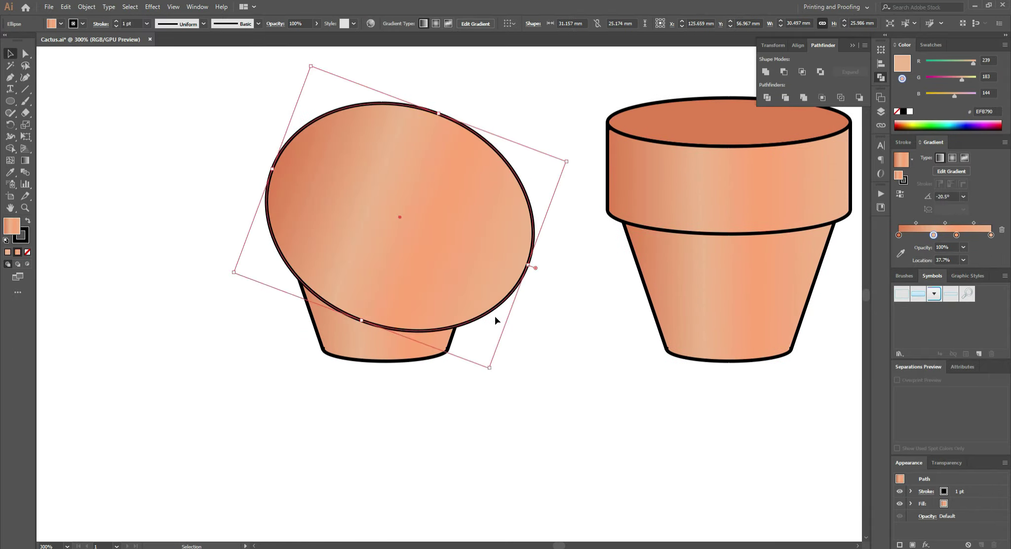
{"action": "left_click_drag", "start_coordinate": [345, 99], "coordinate": [361, 63]}
{"action": "scroll", "coordinate": [361, 63], "scroll_direction": "up", "scroll_amount": 1}
{"action": "left_click_drag", "start_coordinate": [363, 354], "coordinate": [536, 358]}
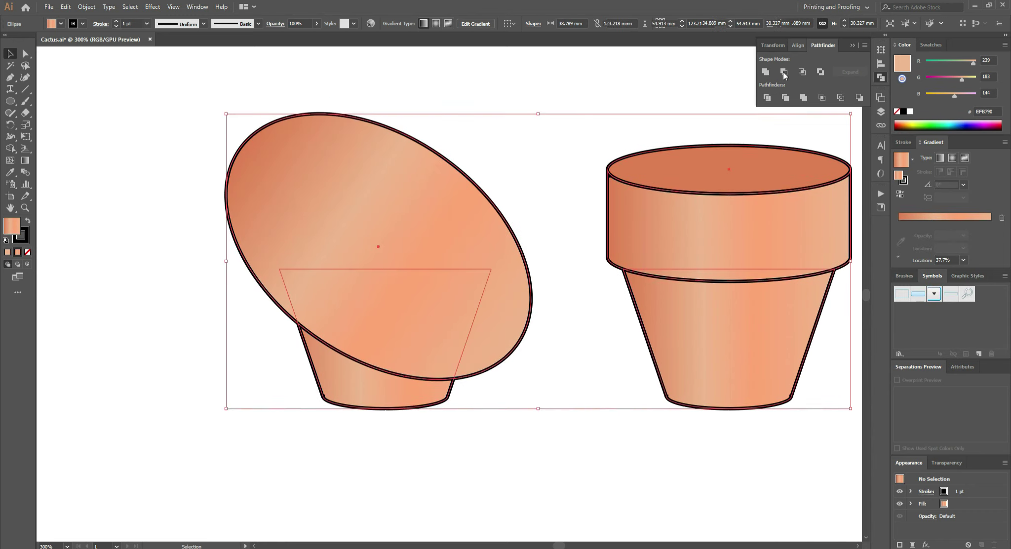
Subtract the ellipse from the body copy and fill the leftover dark grey at 20% opacity
{"action": "left_click_drag", "start_coordinate": [691, 400], "coordinate": [425, 428]}
{"action": "left_click_drag", "start_coordinate": [494, 477], "coordinate": [424, 345]}
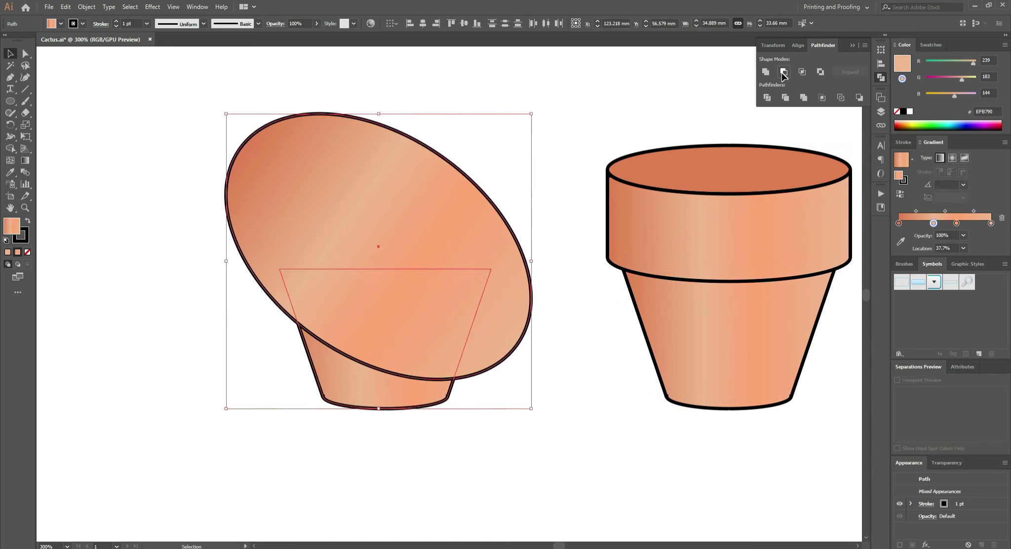
{"action": "left_click", "coordinate": [784, 71]}
{"action": "key", "text": "ctrl+minus"}
{"action": "key", "text": "ctrl+minus"}
{"action": "key", "text": "i"}
{"action": "left_click", "coordinate": [163, 77]}
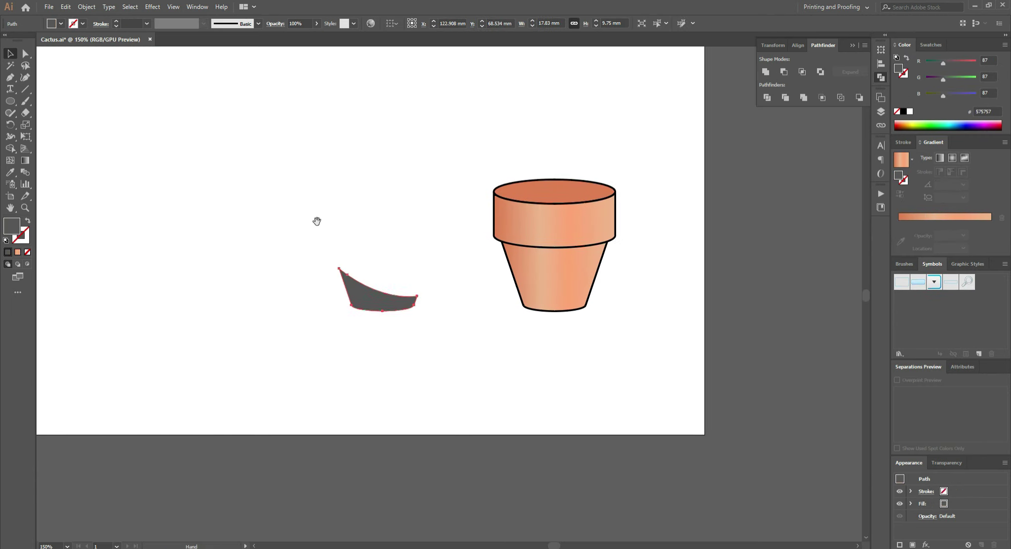
{"action": "key", "text": "v"}
{"action": "left_click", "coordinate": [299, 23]}
{"action": "type", "text": "2"}
Place the grey shadow shape over the bottom of the pot
{"action": "left_click_drag", "start_coordinate": [525, 303], "coordinate": [527, 304]}
{"action": "scroll", "coordinate": [555, 321], "scroll_direction": "up", "scroll_amount": 5}
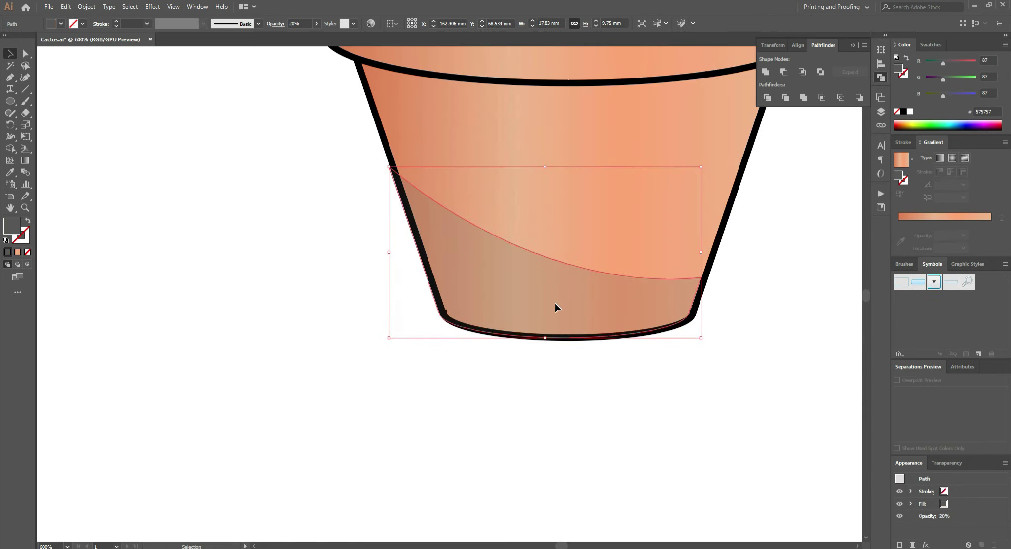
{"action": "scroll", "coordinate": [554, 303], "scroll_direction": "down", "scroll_amount": 3}
{"action": "key", "text": "ctrl+a"}
{"action": "scroll", "coordinate": [572, 263], "scroll_direction": "up", "scroll_amount": 3}
Drag the shadow's anchors onto the pot's tapered edge and corner
{"action": "key", "text": "a"}
{"action": "scroll", "coordinate": [180, 182], "scroll_direction": "up", "scroll_amount": 4}
{"action": "mouse_move", "coordinate": [376, 333]}
{"action": "left_mouse_down"}
{"action": "mouse_move", "coordinate": [320, 141]}
{"action": "mouse_move", "coordinate": [276, 232]}
{"action": "left_mouse_up"}
{"action": "scroll", "coordinate": [320, 140], "scroll_direction": "up", "scroll_amount": 3}
{"action": "left_click_drag", "start_coordinate": [332, 387], "coordinate": [237, 101]}
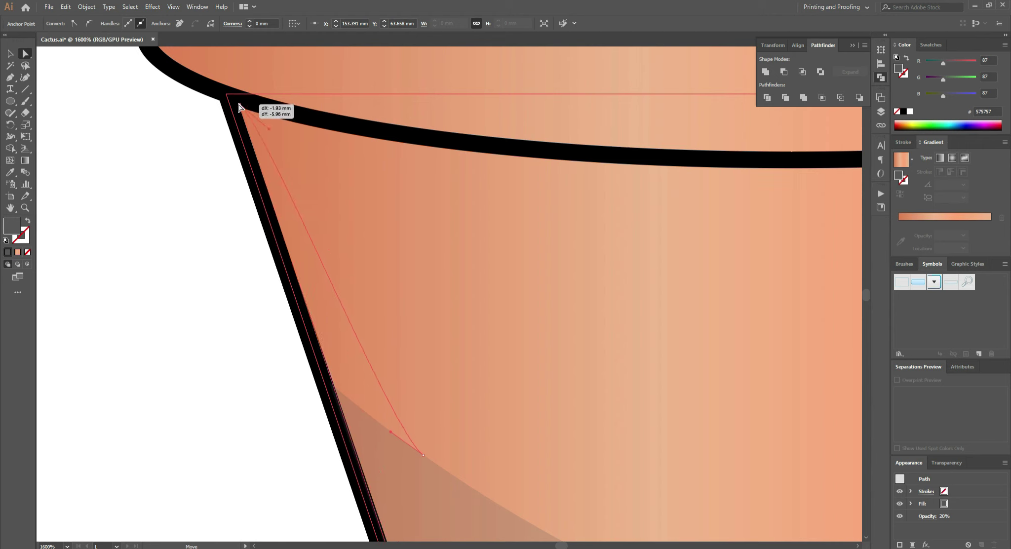
{"action": "scroll", "coordinate": [424, 457], "scroll_direction": "down", "scroll_amount": 2}
{"action": "scroll", "coordinate": [611, 374], "scroll_direction": "down", "scroll_amount": 1}
{"action": "left_click", "coordinate": [611, 374]}
{"action": "scroll", "coordinate": [443, 224], "scroll_direction": "up", "scroll_amount": 1}
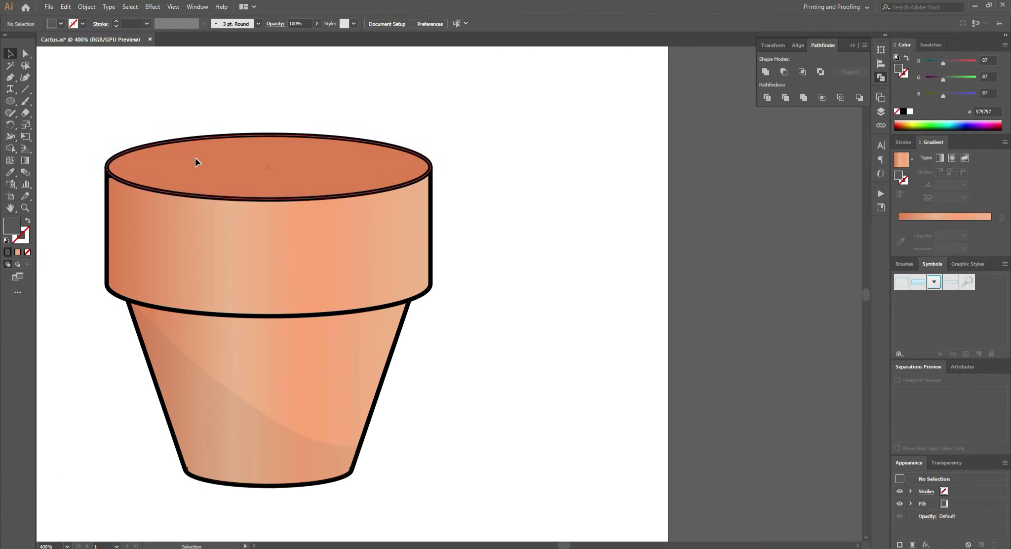
Draw an inner ellipse over the pot opening and undo a Minus Front on the saucer
{"action": "left_click_drag", "start_coordinate": [111, 150], "coordinate": [426, 190]}
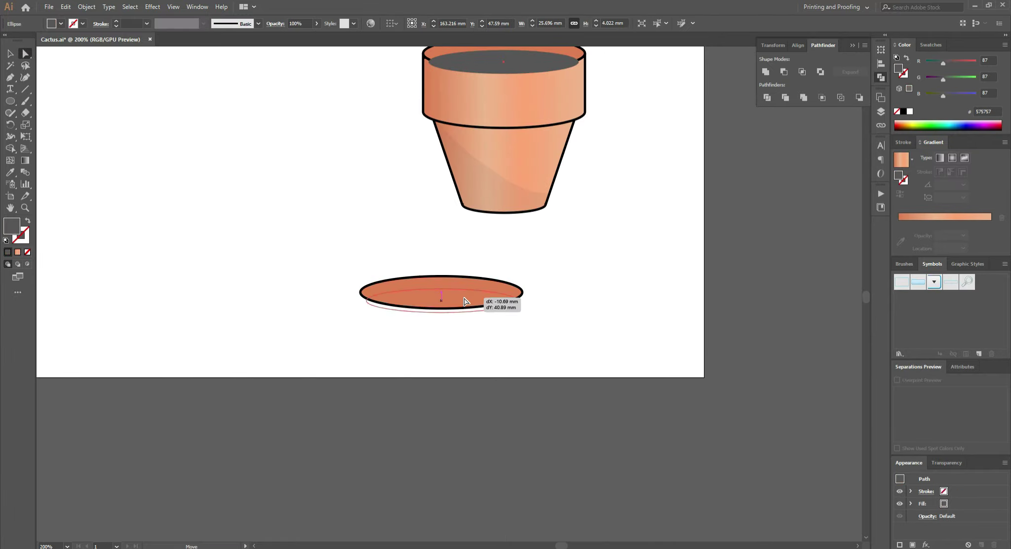
{"action": "left_click_drag", "start_coordinate": [464, 302], "coordinate": [464, 302]}
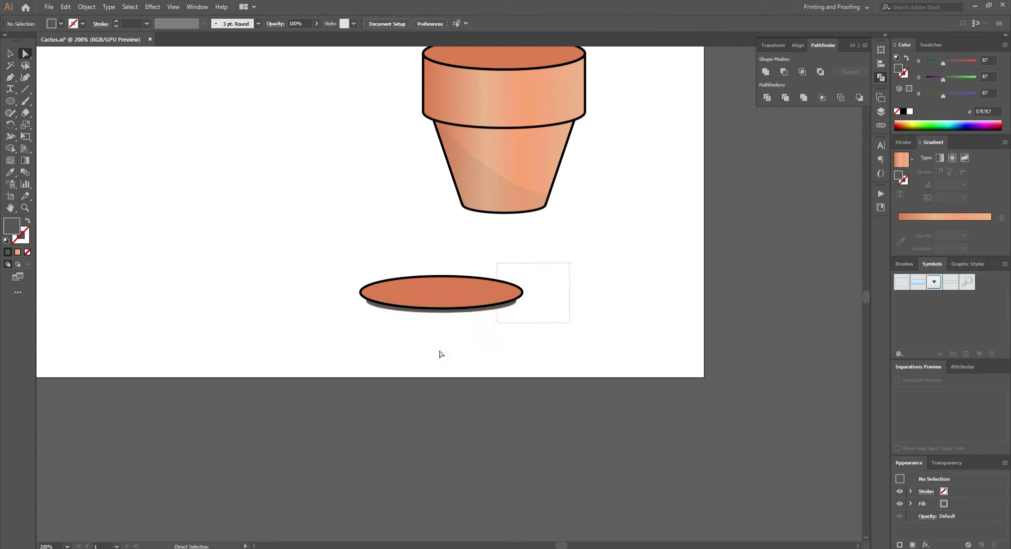
{"action": "left_click", "coordinate": [784, 72]}
{"action": "left_click", "coordinate": [521, 306]}
{"action": "key", "text": "ctrl+z"}
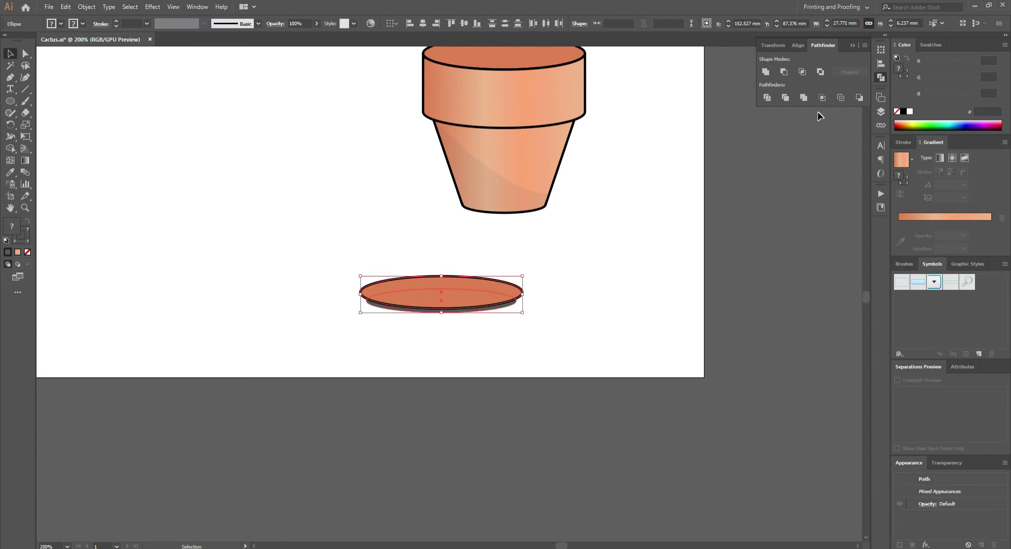
Group the saucer with the grey ellipse, move it aside and delete its inner part
{"action": "left_click", "coordinate": [785, 79]}
{"action": "key", "text": "ctrl+z"}
{"action": "key", "text": "ctrl+g"}
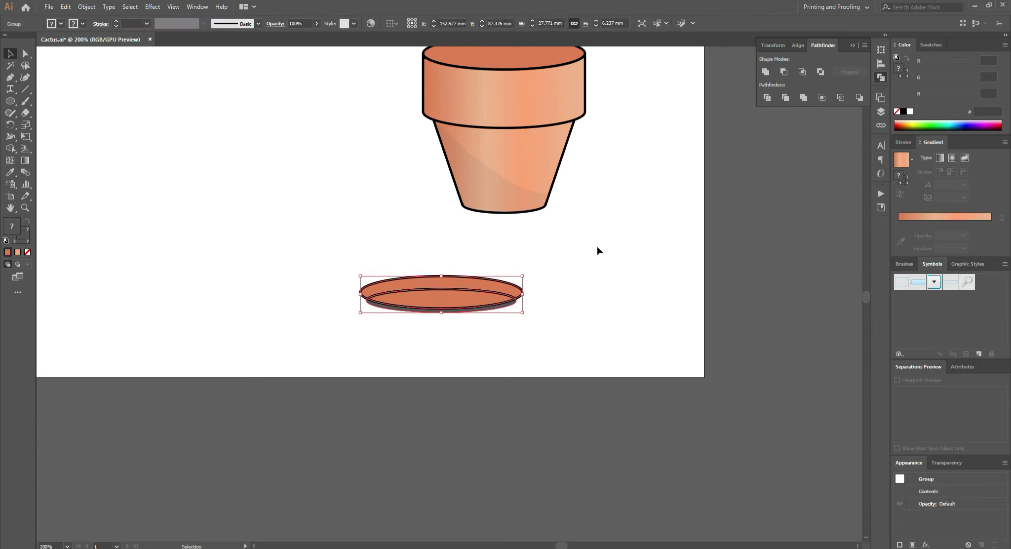
{"action": "left_click_drag", "start_coordinate": [441, 294], "coordinate": [286, 162]}
{"action": "key", "text": "a"}
{"action": "left_click", "coordinate": [293, 165]}
{"action": "key", "text": "Delete"}
Move the inner ellipse up into the pot rim and fill it dark brown from Swatches
{"action": "scroll", "coordinate": [542, 113], "scroll_direction": "up", "scroll_amount": 5}
{"action": "left_click_drag", "start_coordinate": [488, 223], "coordinate": [484, 144]}
{"action": "left_click", "coordinate": [929, 44]}
{"action": "left_click", "coordinate": [960, 89]}
{"action": "key", "text": "ctrl+shift+a"}
{"action": "scroll", "coordinate": [478, 174], "scroll_direction": "up", "scroll_amount": 2}
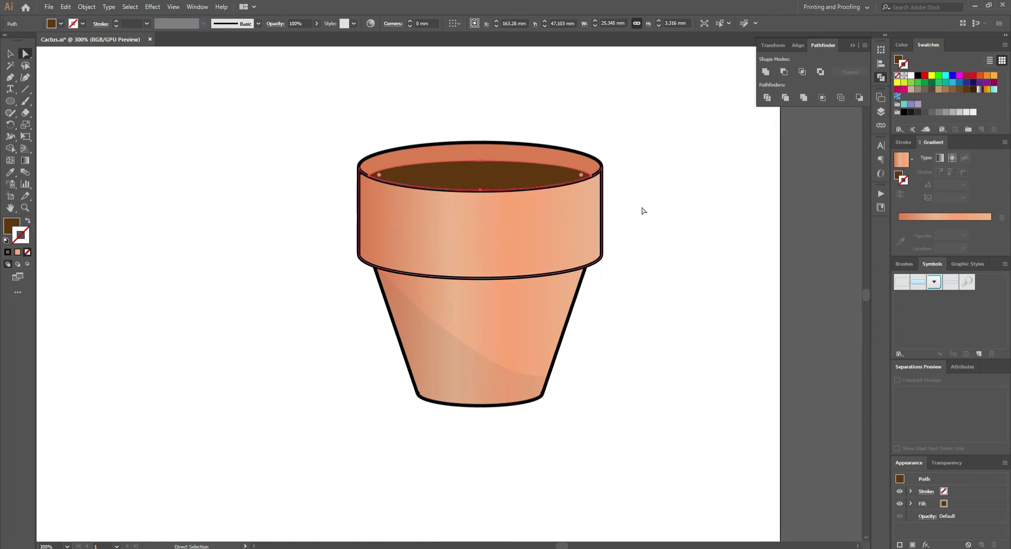
{"action": "scroll", "coordinate": [643, 210], "scroll_direction": "down", "scroll_amount": 10}
{"action": "key", "text": "v"}
{"action": "left_click", "coordinate": [617, 208]}
{"action": "scroll", "coordinate": [618, 207], "scroll_direction": "up", "scroll_amount": 3}
{"action": "key", "text": "ctrl+shift+a"}
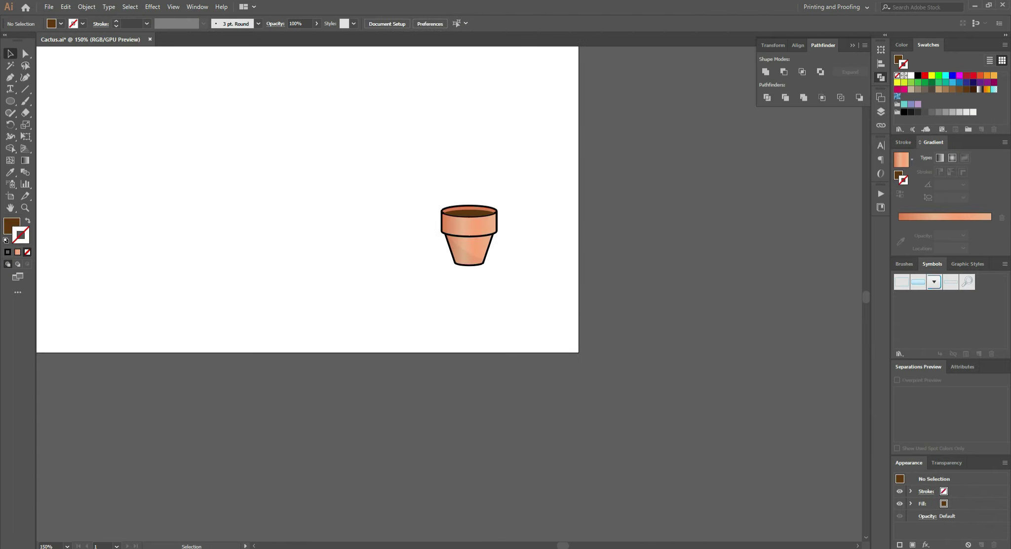
Paste the kawaii face group and scale it down onto the pot
{"action": "key", "text": "ctrl+v"}
{"action": "scroll", "coordinate": [689, 387], "scroll_direction": "down", "scroll_amount": 3}
{"action": "left_click_drag", "start_coordinate": [688, 388], "coordinate": [642, 363]}
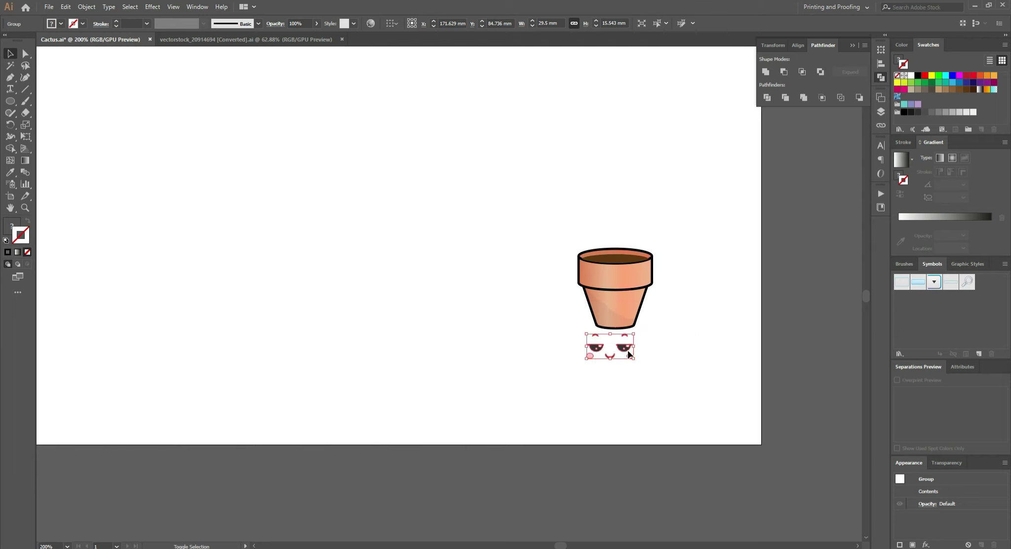
{"action": "scroll", "coordinate": [697, 174], "scroll_direction": "up", "scroll_amount": 5}
{"action": "left_click_drag", "start_coordinate": [689, 166], "coordinate": [638, 193]}
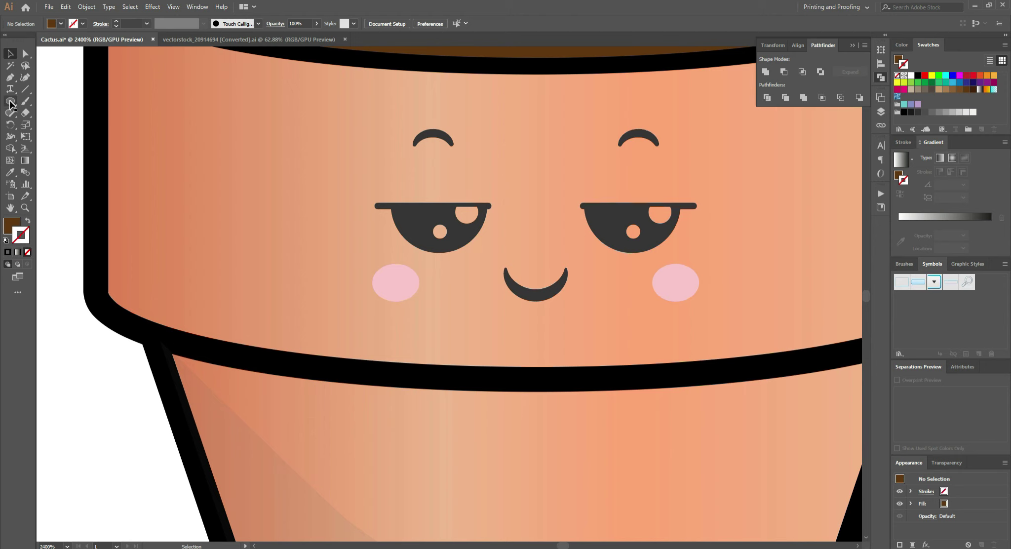
Draw a half-closed eyelid shape over the left eye and duplicate it onto the right eye
{"action": "left_click", "coordinate": [10, 102]}
{"action": "key", "text": "p"}
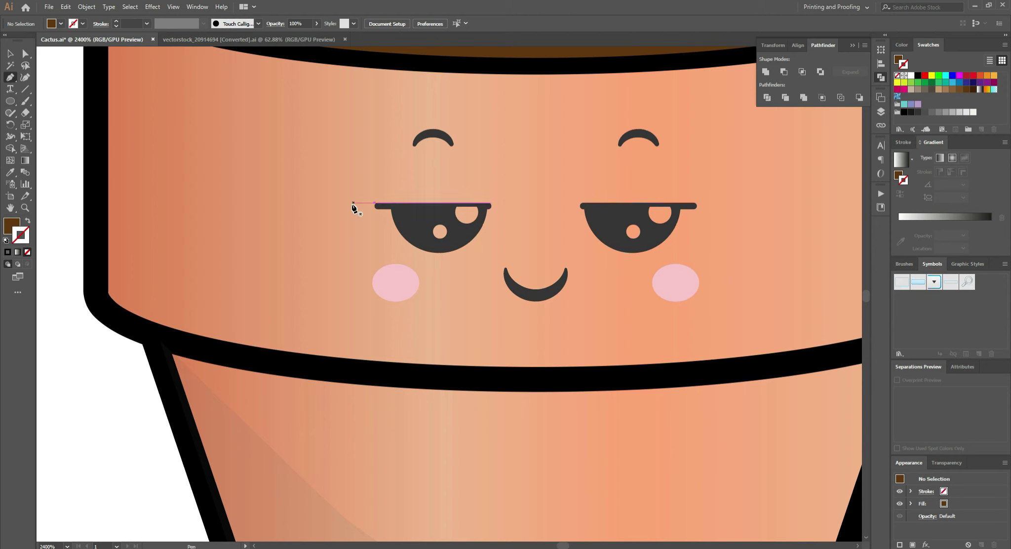
{"action": "left_click_drag", "start_coordinate": [482, 206], "coordinate": [488, 211]}
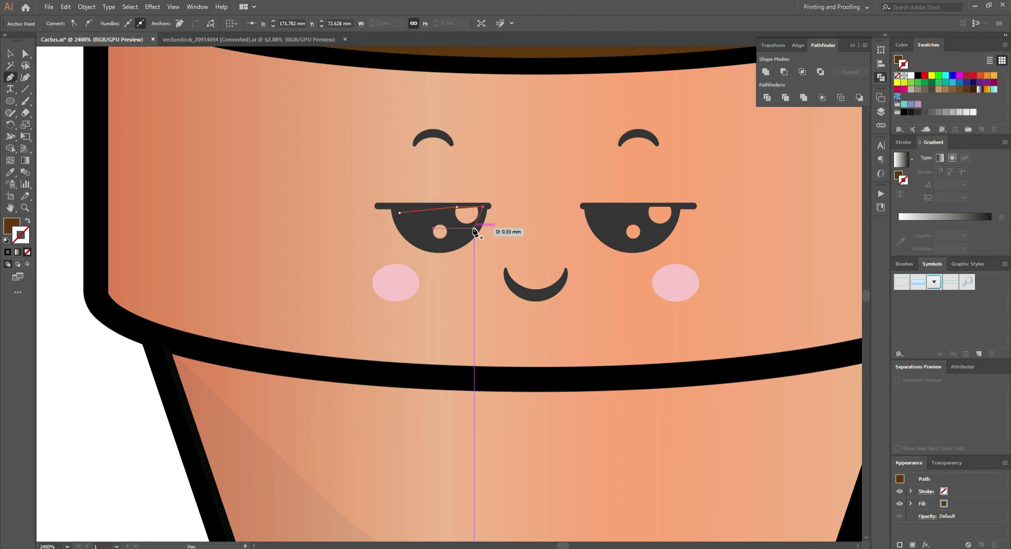
{"action": "left_click", "coordinate": [400, 214]}
{"action": "key", "text": "v"}
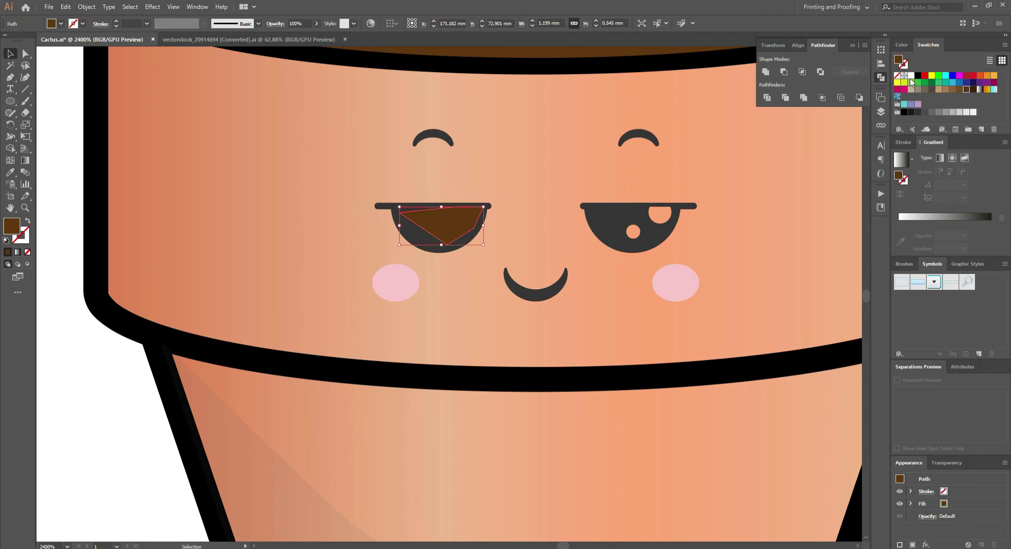
{"action": "left_click_drag", "start_coordinate": [430, 210], "coordinate": [621, 210]}
{"action": "left_click", "coordinate": [26, 54]}
{"action": "key", "text": "ctrl+shift+a"}
Move the face lower on the pot's body and enlarge it
{"action": "scroll", "coordinate": [744, 264], "scroll_direction": "down", "scroll_amount": 5}
{"action": "scroll", "coordinate": [749, 273], "scroll_direction": "down", "scroll_amount": 2}
{"action": "scroll", "coordinate": [745, 282], "scroll_direction": "down", "scroll_amount": 1}
{"action": "scroll", "coordinate": [745, 282], "scroll_direction": "up", "scroll_amount": 1}
{"action": "mouse_move", "coordinate": [651, 283]}
{"action": "left_mouse_down"}
{"action": "mouse_move", "coordinate": [644, 325]}
{"action": "mouse_move", "coordinate": [674, 361]}
{"action": "left_mouse_up"}
{"action": "key", "text": "ctrl+shift+a"}
{"action": "scroll", "coordinate": [775, 314], "scroll_direction": "up", "scroll_amount": 2}
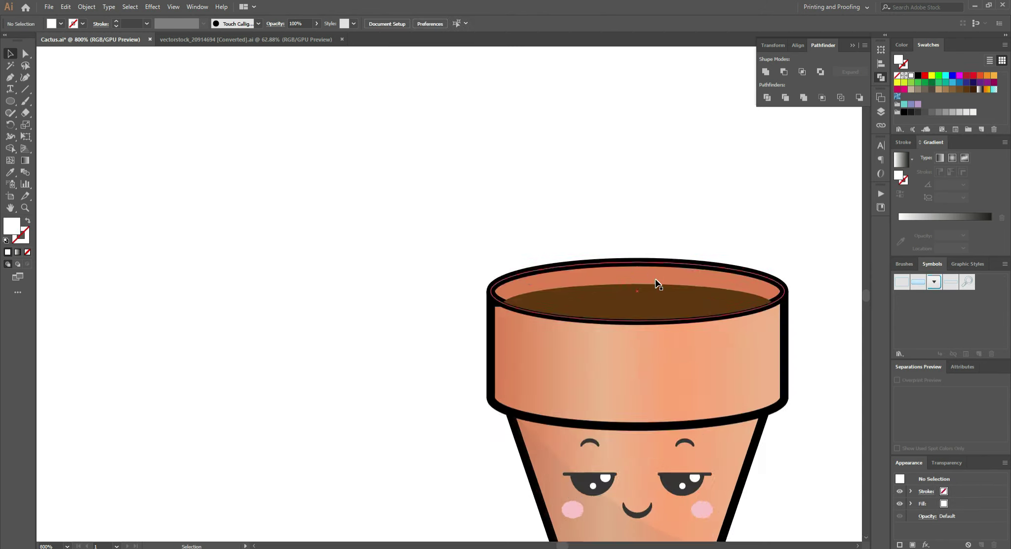
{"action": "scroll", "coordinate": [657, 284], "scroll_direction": "up", "scroll_amount": 5}
Draw an ellipse, reshape it into an egg, and duplicate it below
{"action": "key", "text": "l"}
{"action": "left_click_drag", "start_coordinate": [583, 365], "coordinate": [623, 381]}
{"action": "key", "text": "a"}
{"action": "left_click", "coordinate": [578, 227]}
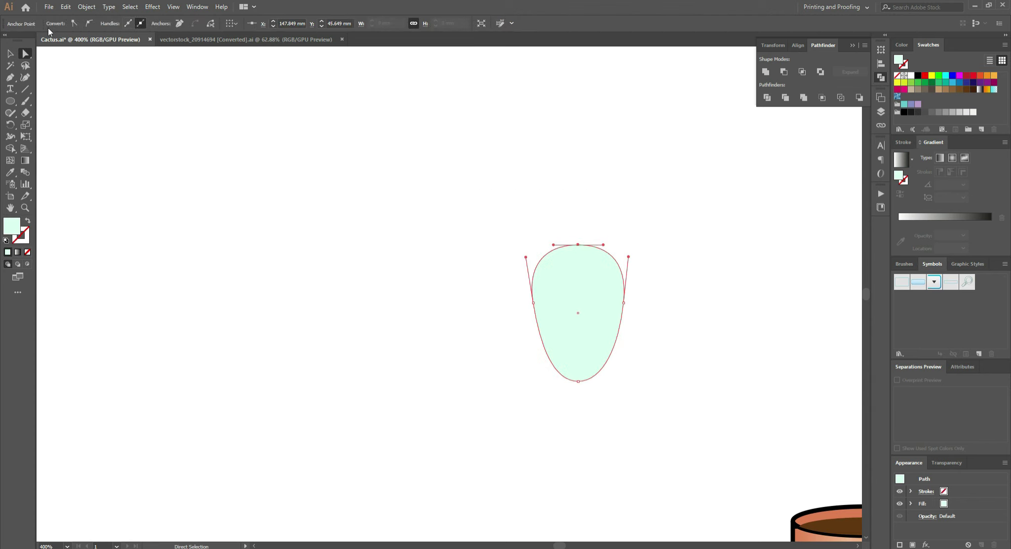
{"action": "key", "text": "v"}
{"action": "left_click_drag", "start_coordinate": [474, 193], "coordinate": [634, 435]}
{"action": "left_click_drag", "start_coordinate": [586, 368], "coordinate": [587, 482]}
Shrink egg copies into an upper segment and right arm, fill green, and gradient-fill a spare egg
{"action": "left_click", "coordinate": [577, 296]}
{"action": "left_click_drag", "start_coordinate": [623, 245], "coordinate": [610, 262]}
{"action": "left_click_drag", "start_coordinate": [599, 327], "coordinate": [708, 301]}
{"action": "mouse_move", "coordinate": [740, 269]}
{"action": "left_mouse_down"}
{"action": "mouse_move", "coordinate": [712, 279]}
{"action": "mouse_move", "coordinate": [628, 375]}
{"action": "mouse_move", "coordinate": [546, 275]}
{"action": "left_mouse_up"}
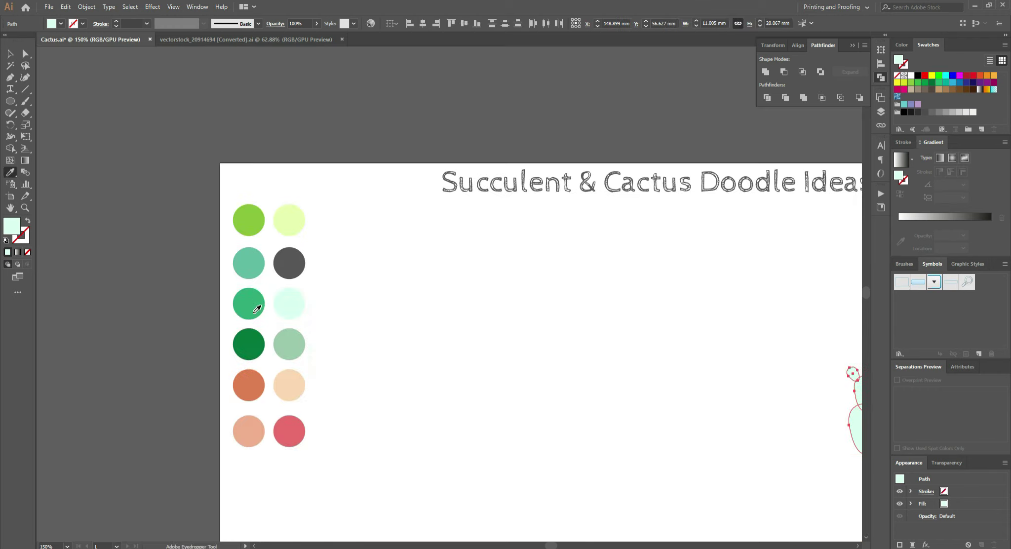
{"action": "left_click", "coordinate": [256, 309]}
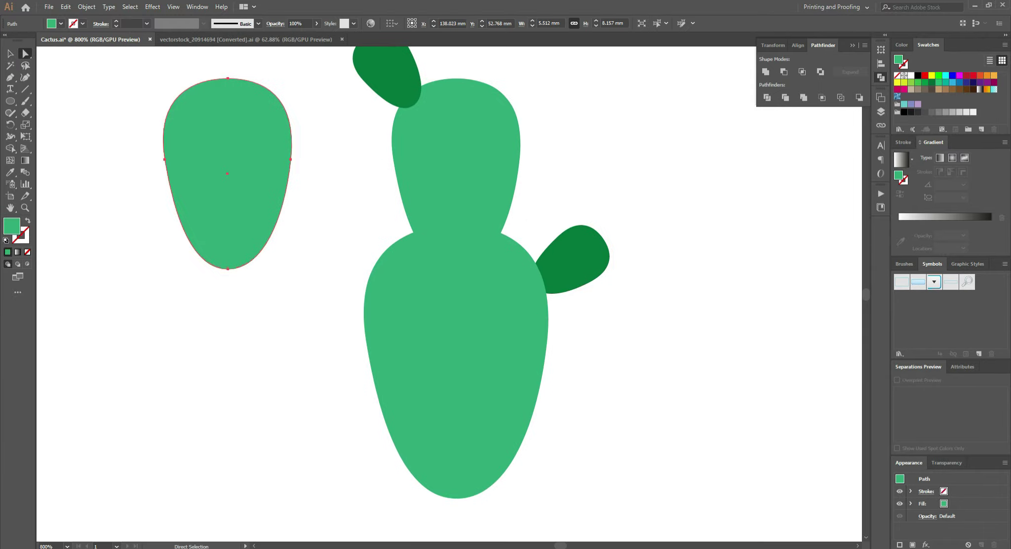
{"action": "left_click", "coordinate": [905, 162]}
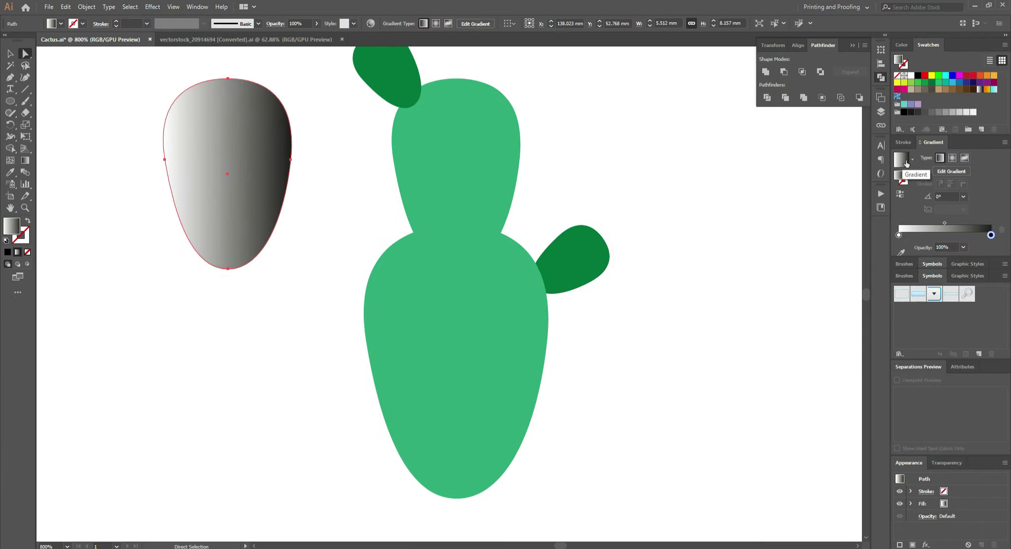
{"action": "left_click", "coordinate": [25, 160]}
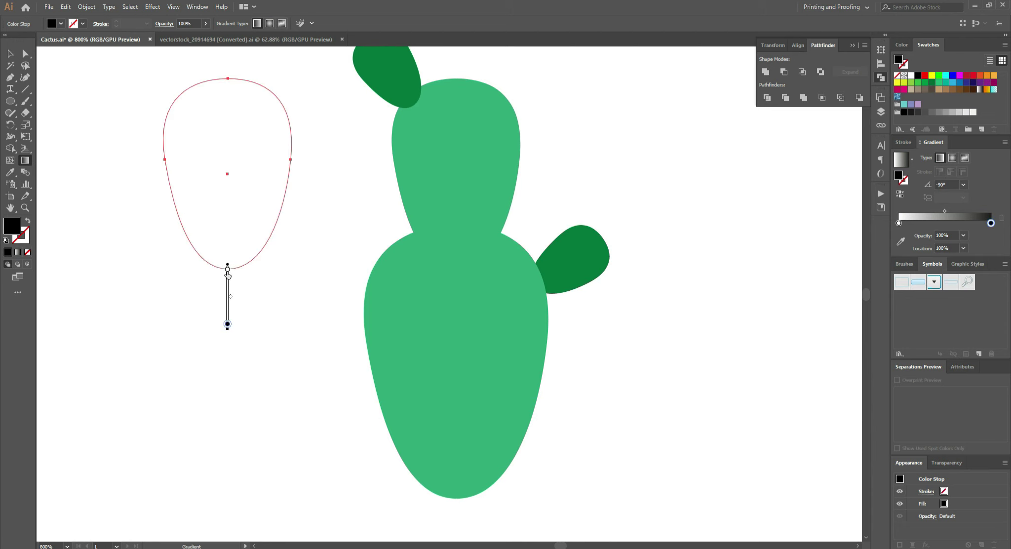
Run a vertical gradient down the spare egg with the top stop at 0% opacity
{"action": "left_click_drag", "start_coordinate": [228, 225], "coordinate": [228, 280]}
{"action": "left_click_drag", "start_coordinate": [228, 64], "coordinate": [227, 268]}
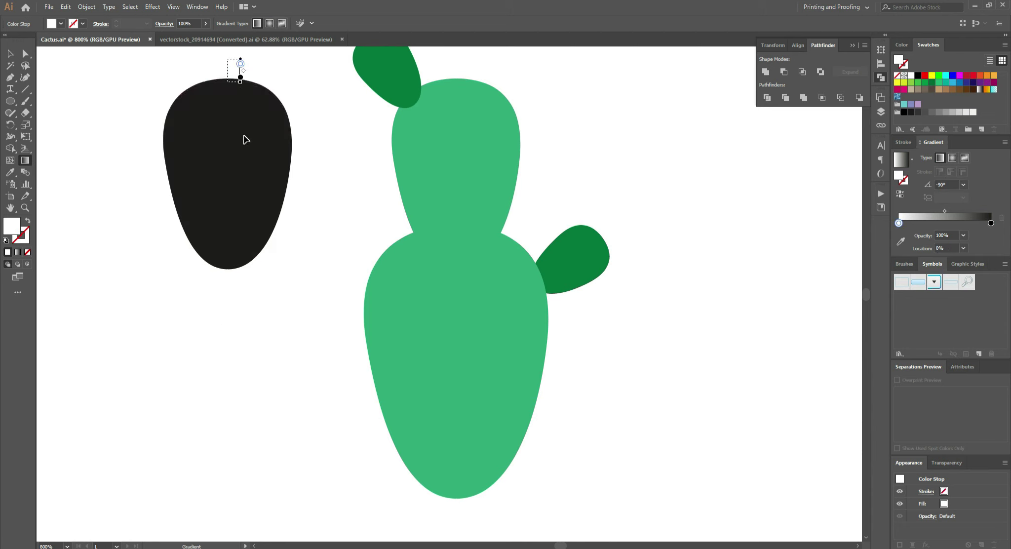
{"action": "double_click", "coordinate": [941, 236]}
{"action": "type", "text": "0"}
{"action": "key", "text": "Return"}
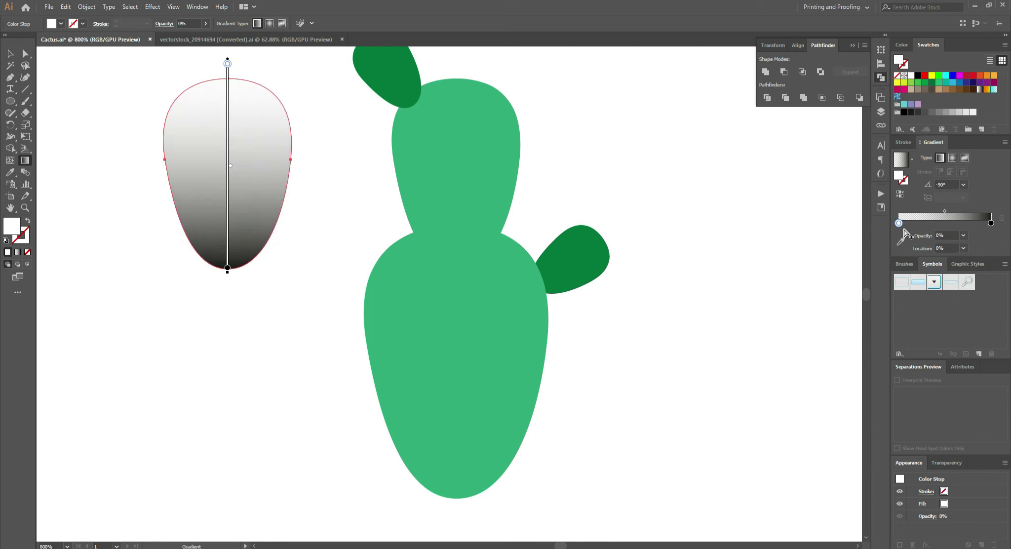
{"action": "left_click", "coordinate": [991, 223]}
Overlay the fading gradient egg on the top segment and a gradient copy on the lower body
{"action": "key", "text": "v"}
{"action": "left_click_drag", "start_coordinate": [223, 122], "coordinate": [452, 123]}
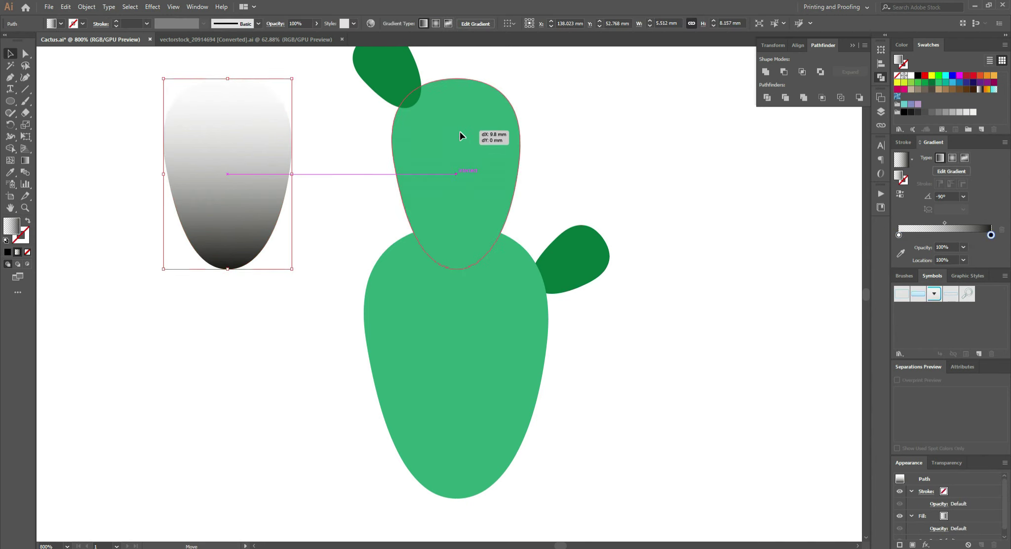
{"action": "key", "text": "Return"}
{"action": "scroll", "coordinate": [739, 264], "scroll_direction": "down", "scroll_amount": 2}
{"action": "left_click", "coordinate": [633, 311]}
{"action": "key", "text": "ctrl+c"}
{"action": "key", "text": "ctrl+v"}
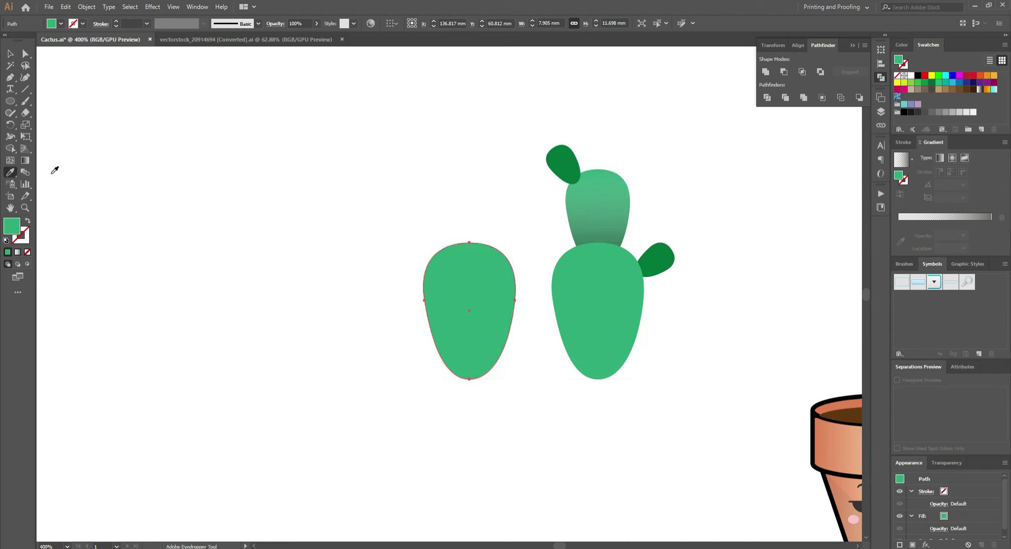
{"action": "key", "text": "period"}
{"action": "left_click", "coordinate": [25, 160]}
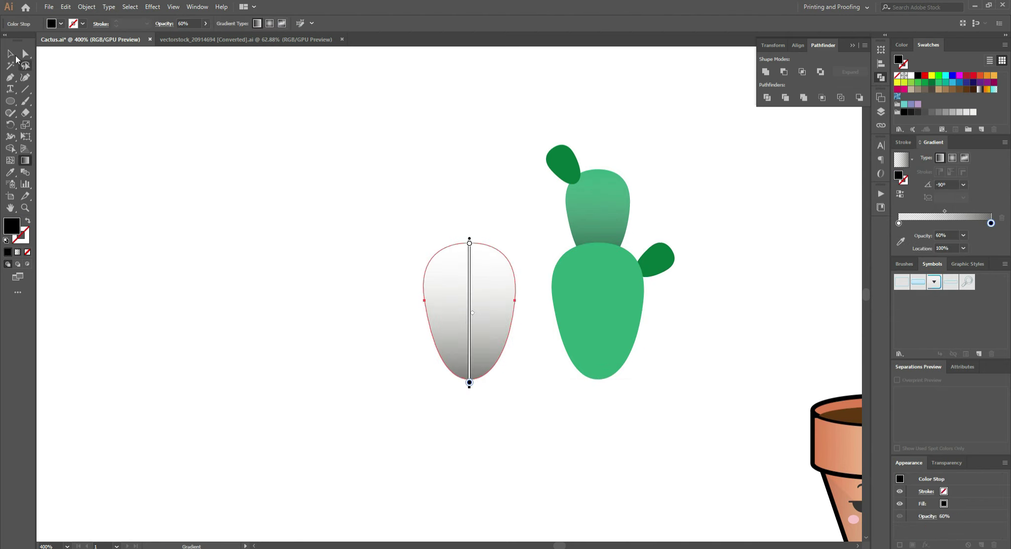
{"action": "left_click", "coordinate": [10, 54]}
{"action": "left_click_drag", "start_coordinate": [316, 272], "coordinate": [446, 272]}
Select every cactus piece and move the whole cactus down into the pot's soil
{"action": "left_click", "coordinate": [588, 159]}
{"action": "left_click_drag", "start_coordinate": [617, 101], "coordinate": [301, 373]}
{"action": "left_click_drag", "start_coordinate": [398, 289], "coordinate": [686, 335]}
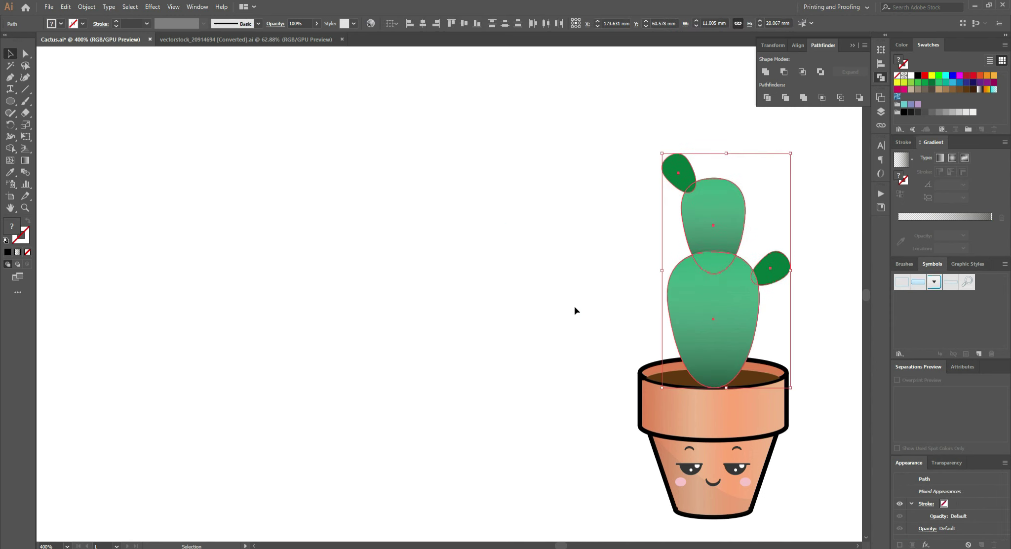
{"action": "scroll", "coordinate": [505, 310], "scroll_direction": "up", "scroll_amount": 3}
{"action": "left_click", "coordinate": [573, 232]}
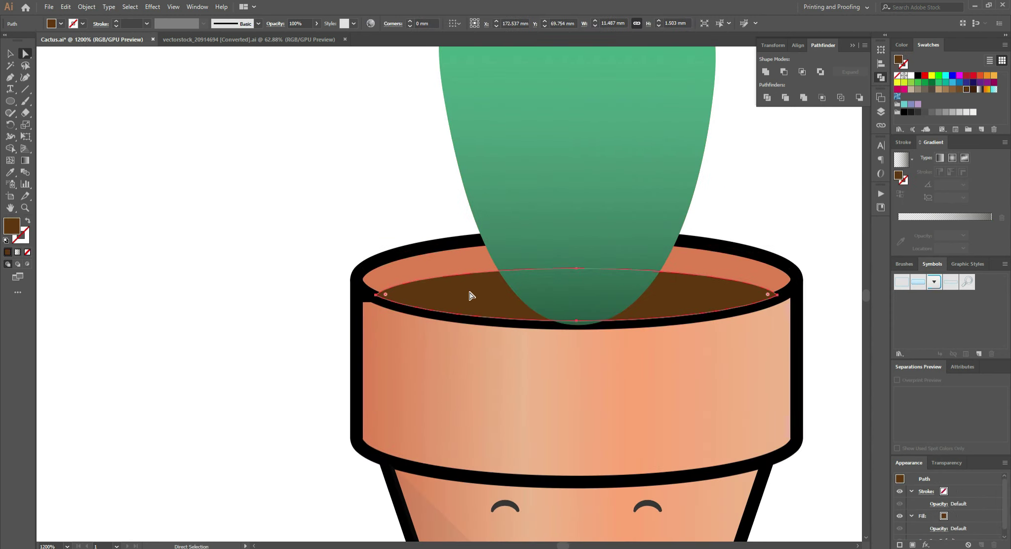
{"action": "scroll", "coordinate": [496, 136], "scroll_direction": "down", "scroll_amount": 3}
{"action": "key", "text": "v"}
{"action": "left_click", "coordinate": [560, 173]}
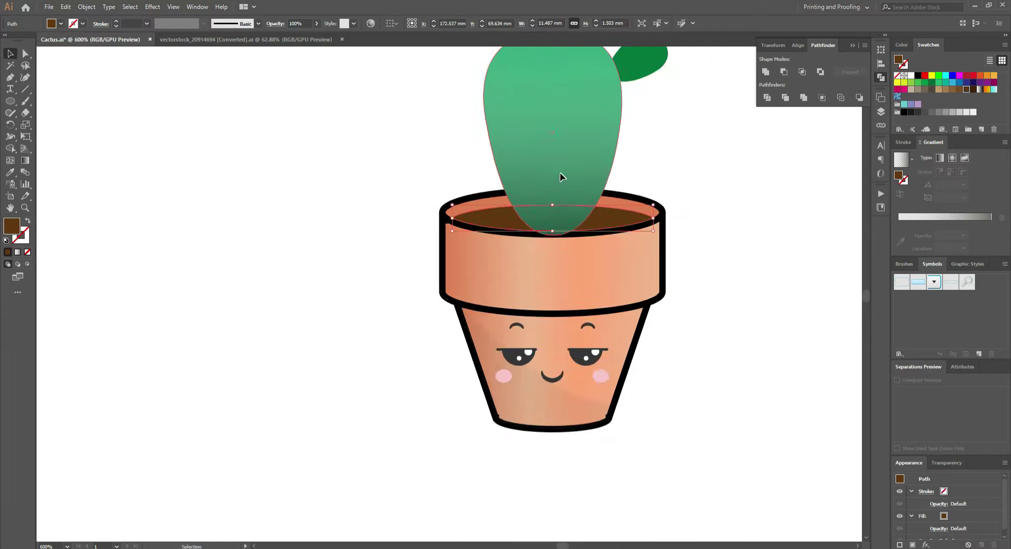
{"action": "scroll", "coordinate": [563, 160], "scroll_direction": "up", "scroll_amount": 4}
{"action": "left_click", "coordinate": [563, 159]}
{"action": "scroll", "coordinate": [583, 154], "scroll_direction": "down", "scroll_amount": 3}
{"action": "scroll", "coordinate": [606, 149], "scroll_direction": "down", "scroll_amount": 3}
{"action": "scroll", "coordinate": [554, 257], "scroll_direction": "up", "scroll_amount": 5}
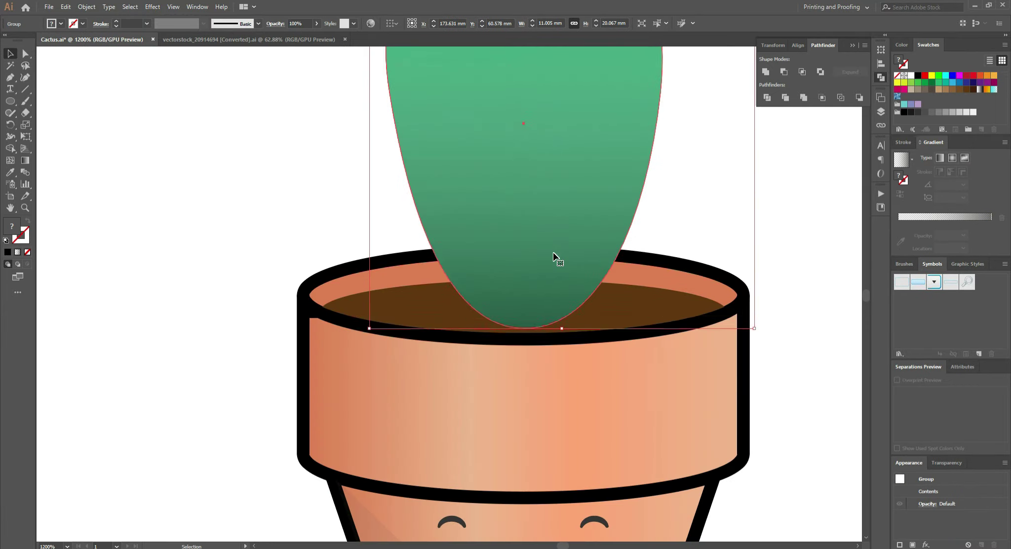
Turn a black ellipse into a new art brush
{"action": "key", "text": "F5"}
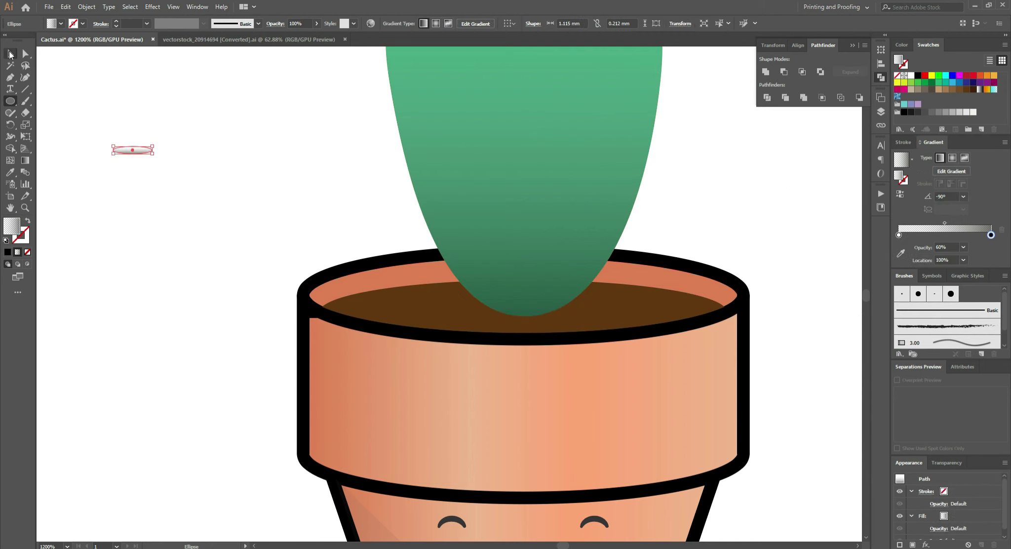
{"action": "key", "text": "comma"}
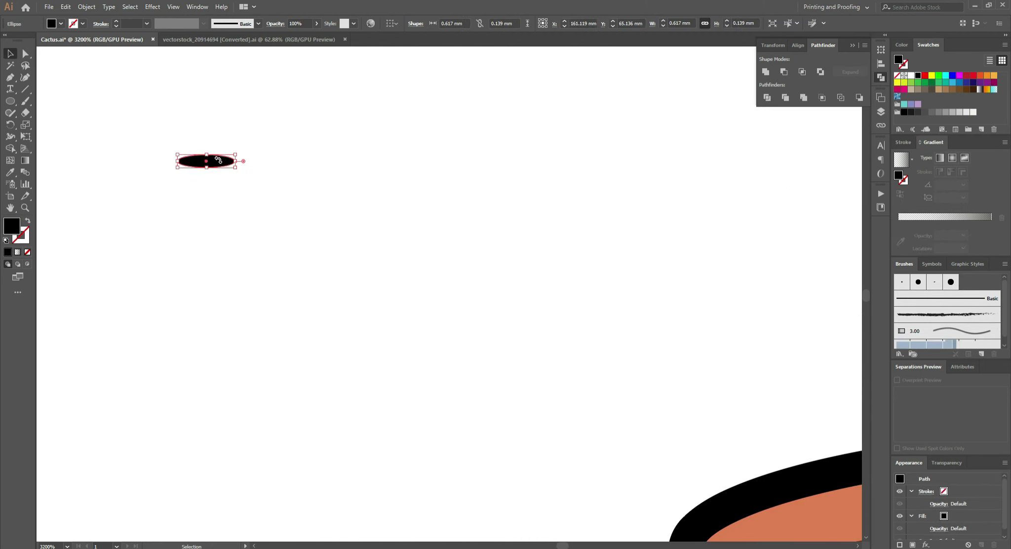
{"action": "left_click_drag", "start_coordinate": [206, 161], "coordinate": [924, 343]}
{"action": "left_click", "coordinate": [35, 115]}
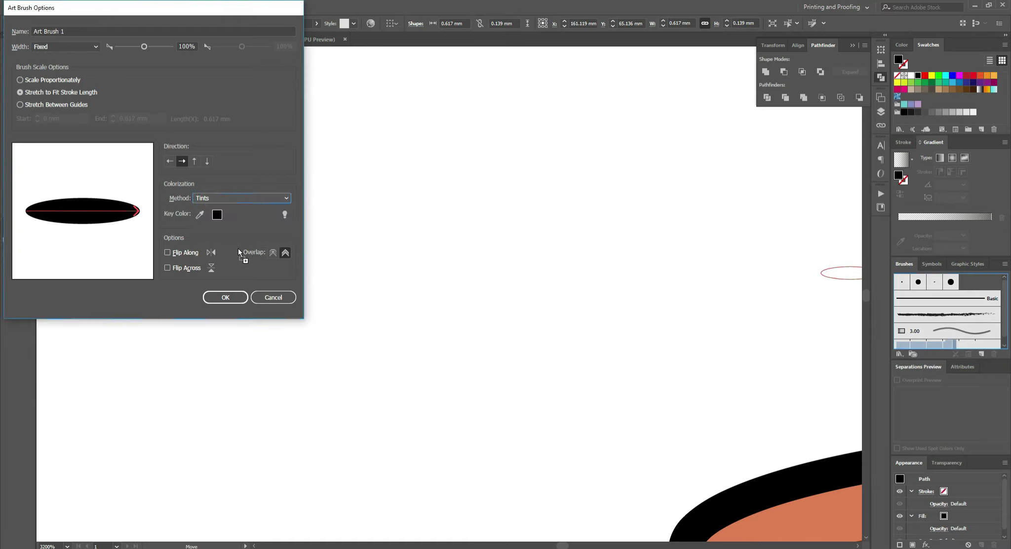
{"action": "left_click", "coordinate": [223, 295]}
Paint a tapered crease stroke across the soil with the new brush
{"action": "key", "text": "b"}
{"action": "key", "text": "ctrl+shift+a"}
{"action": "left_click_drag", "start_coordinate": [215, 206], "coordinate": [446, 267]}
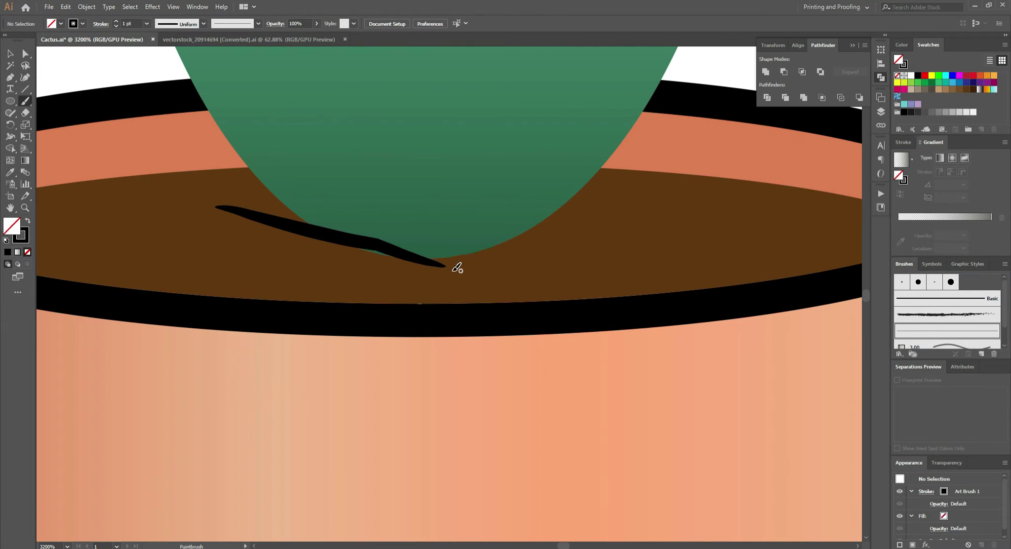
{"action": "left_click", "coordinate": [312, 232]}
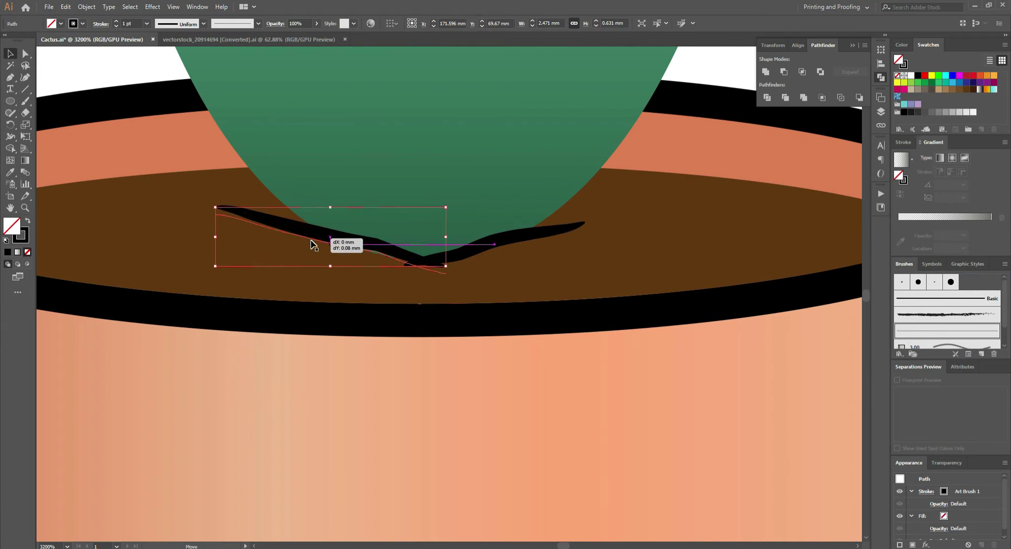
{"action": "scroll", "coordinate": [621, 99], "scroll_direction": "down", "scroll_amount": 5}
{"action": "scroll", "coordinate": [313, 296], "scroll_direction": "up", "scroll_amount": 5}
Thicken the soil crease stroke to 3 pt and deselect it
{"action": "left_click", "coordinate": [117, 21]}
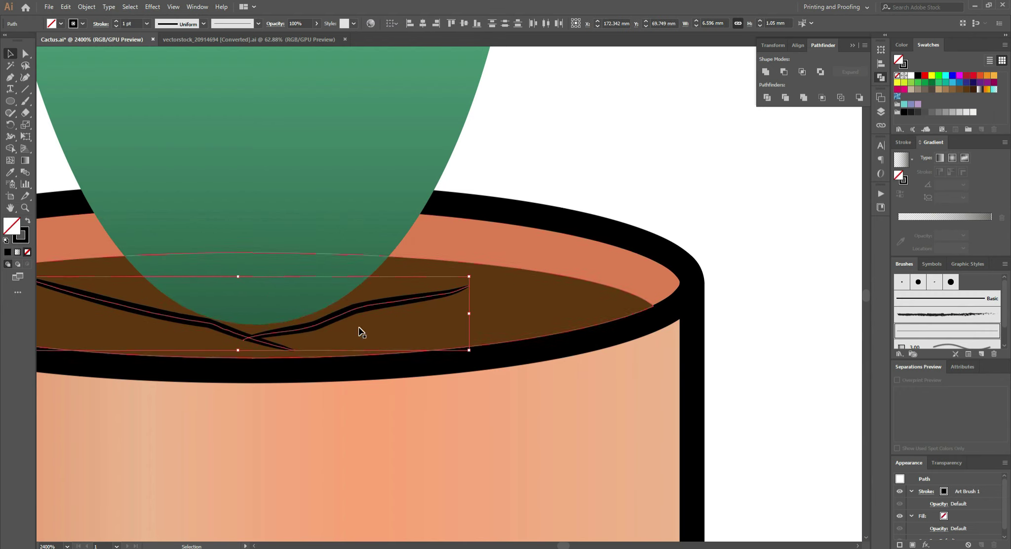
{"action": "left_click", "coordinate": [117, 21]}
{"action": "scroll", "coordinate": [419, 257], "scroll_direction": "down", "scroll_amount": 3}
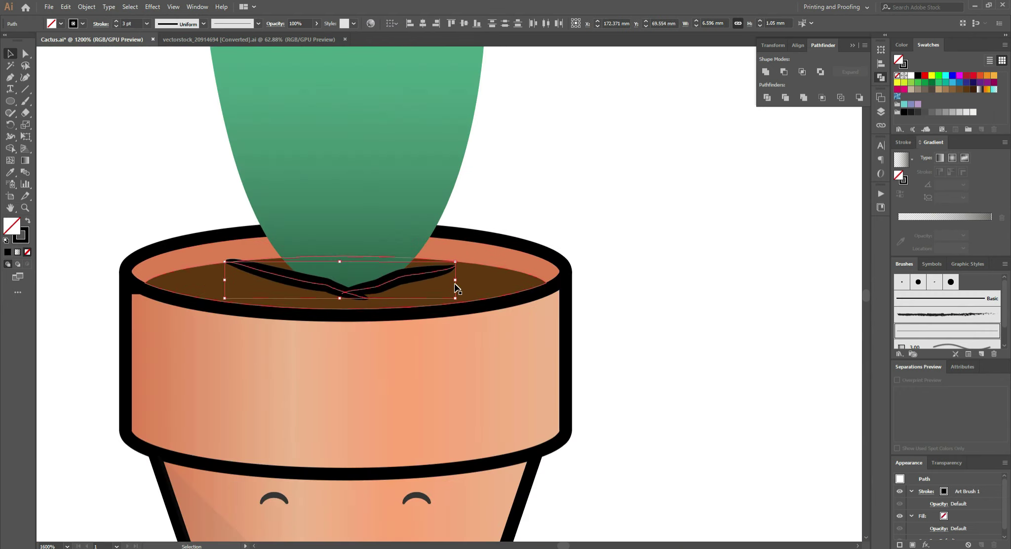
{"action": "scroll", "coordinate": [368, 281], "scroll_direction": "up", "scroll_amount": 3}
{"action": "scroll", "coordinate": [680, 180], "scroll_direction": "down", "scroll_amount": 4}
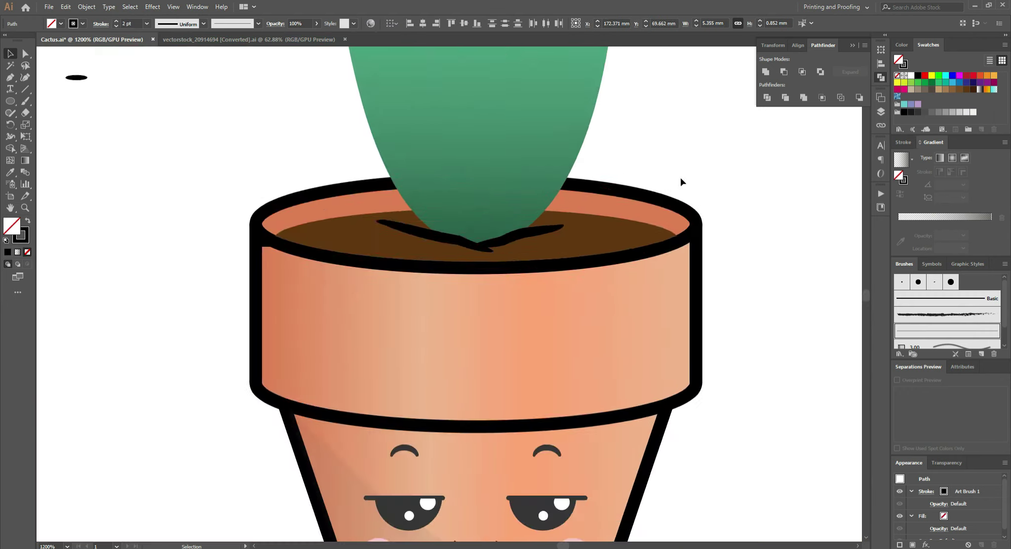
{"action": "left_click", "coordinate": [680, 181]}
{"action": "scroll", "coordinate": [365, 264], "scroll_direction": "down", "scroll_amount": 3}
{"action": "scroll", "coordinate": [420, 129], "scroll_direction": "up", "scroll_amount": 5}
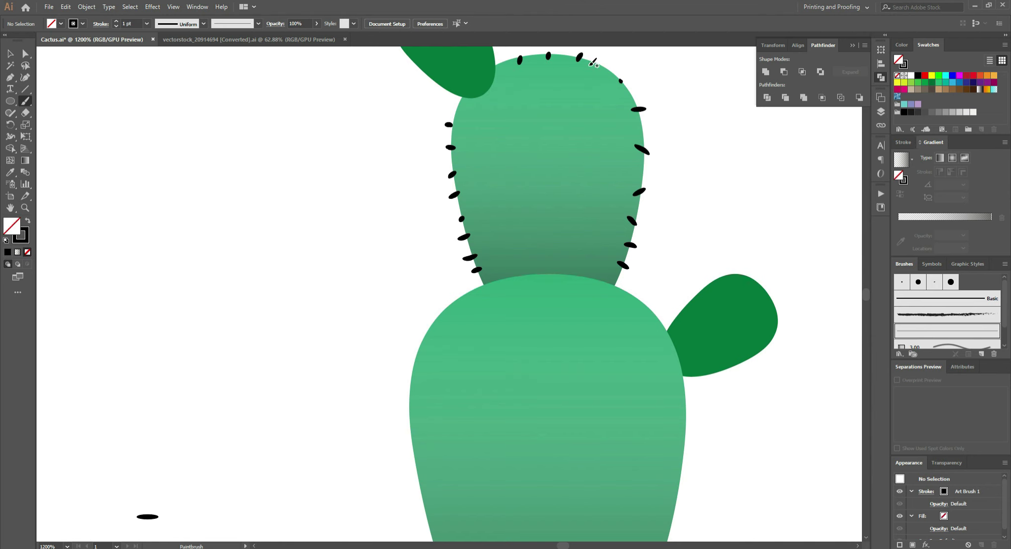
Copy the upper pad's spines down onto the lower cactus pad
{"action": "scroll", "coordinate": [456, 99], "scroll_direction": "down", "scroll_amount": 3}
{"action": "key", "text": "v"}
{"action": "left_click_drag", "start_coordinate": [571, 87], "coordinate": [437, 174]}
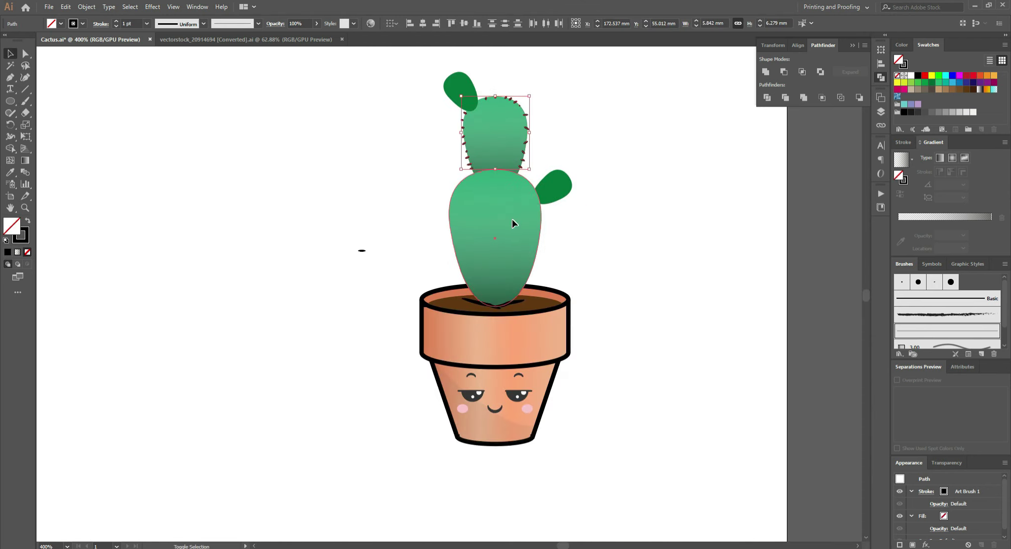
{"action": "scroll", "coordinate": [514, 221], "scroll_direction": "up", "scroll_amount": 3}
{"action": "scroll", "coordinate": [618, 169], "scroll_direction": "up", "scroll_amount": 3}
{"action": "scroll", "coordinate": [619, 169], "scroll_direction": "down", "scroll_amount": 2}
{"action": "scroll", "coordinate": [544, 247], "scroll_direction": "up", "scroll_amount": 1}
{"action": "left_click_drag", "start_coordinate": [574, 231], "coordinate": [597, 390]}
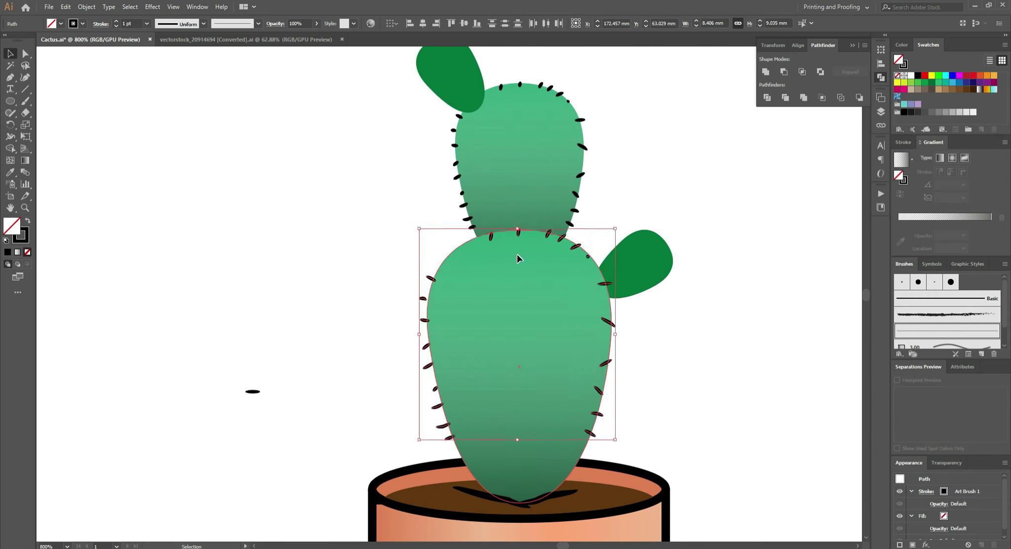
{"action": "scroll", "coordinate": [601, 378], "scroll_direction": "up", "scroll_amount": 2}
Deselect, return to the Paintbrush, and navigate to the side pads for their spines
{"action": "left_click", "coordinate": [710, 335]}
{"action": "key", "text": "b"}
{"action": "scroll", "coordinate": [710, 335], "scroll_direction": "down", "scroll_amount": 2}
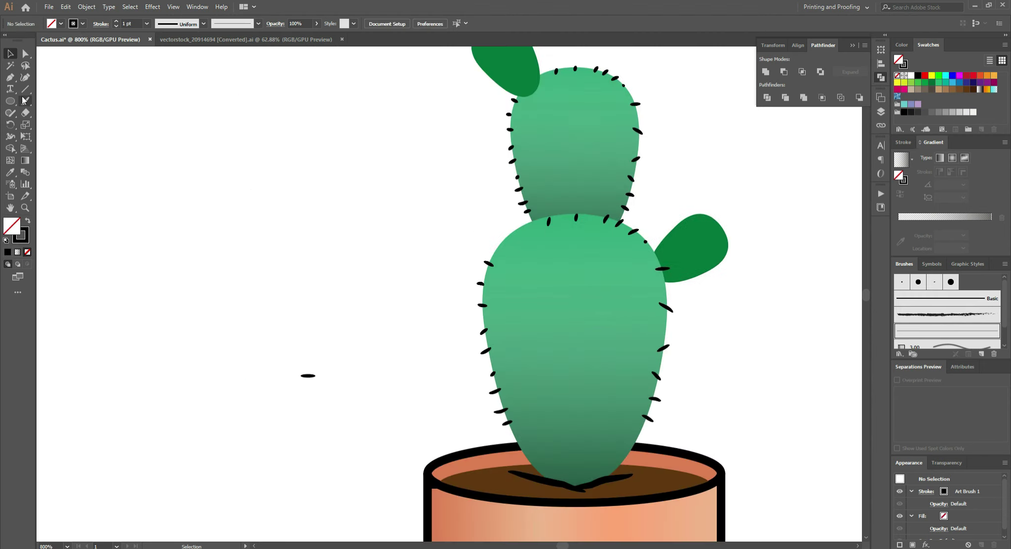
{"action": "scroll", "coordinate": [602, 280], "scroll_direction": "up", "scroll_amount": 2}
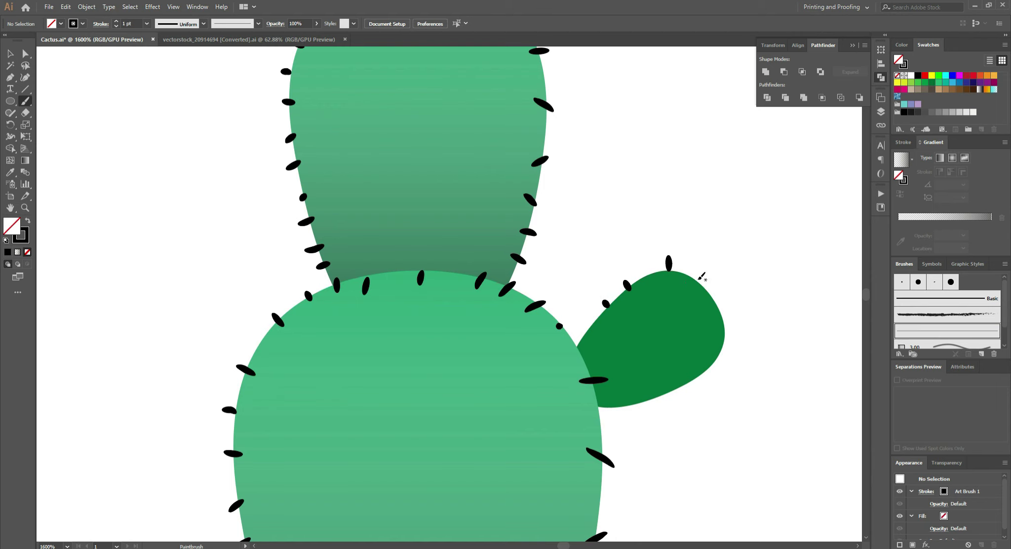
{"action": "scroll", "coordinate": [587, 320], "scroll_direction": "down", "scroll_amount": 1}
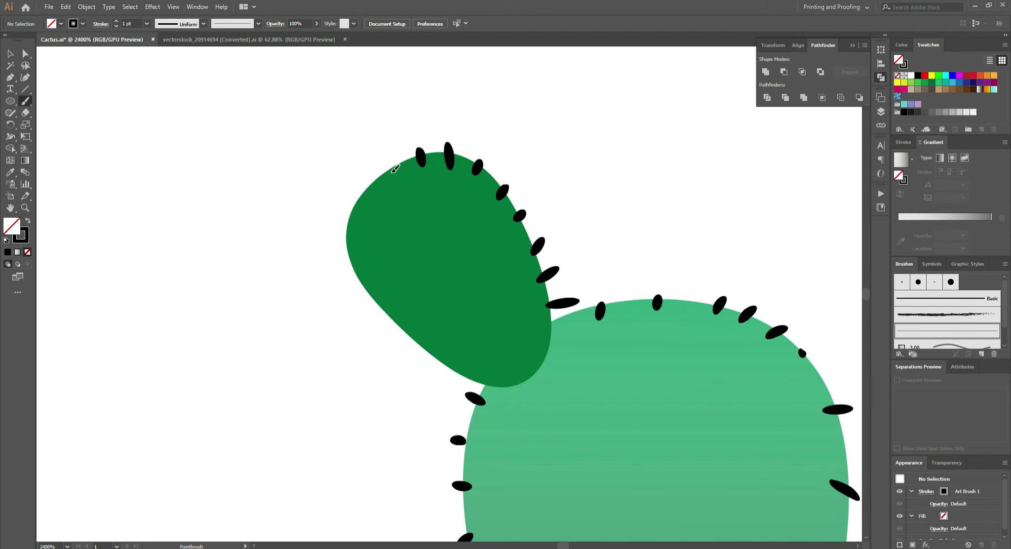
{"action": "scroll", "coordinate": [450, 366], "scroll_direction": "down", "scroll_amount": 2}
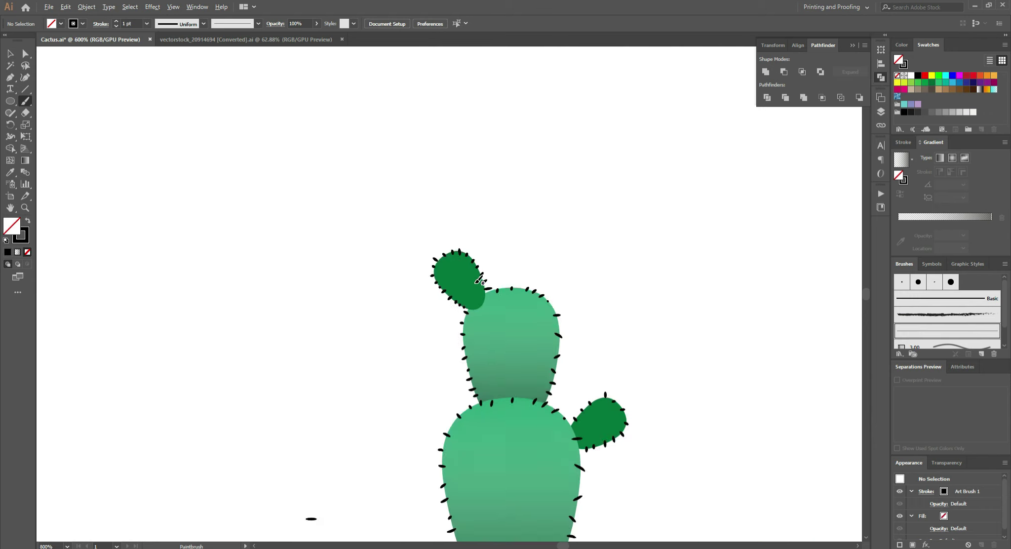
{"action": "scroll", "coordinate": [429, 326], "scroll_direction": "down", "scroll_amount": 2}
{"action": "scroll", "coordinate": [420, 306], "scroll_direction": "up", "scroll_amount": 2}
{"action": "scroll", "coordinate": [407, 282], "scroll_direction": "down", "scroll_amount": 1}
Copy the pad shape to the left and fill it black
{"action": "key", "text": "v"}
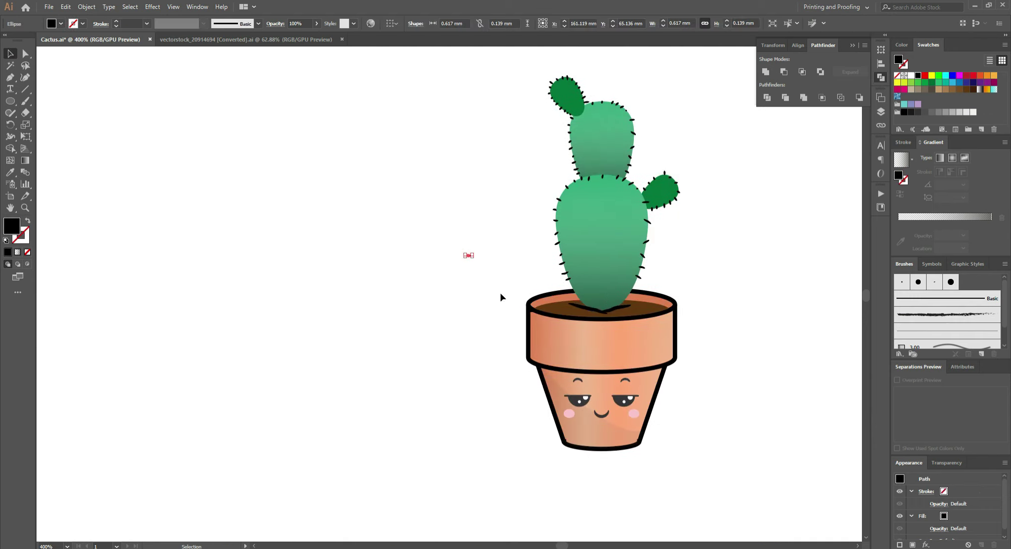
{"action": "key", "text": "a"}
{"action": "mouse_move", "coordinate": [614, 242]}
{"action": "left_mouse_down"}
{"action": "mouse_move", "coordinate": [382, 242]}
{"action": "mouse_move", "coordinate": [445, 248]}
{"action": "left_mouse_up"}
{"action": "left_click", "coordinate": [903, 98]}
{"action": "scroll", "coordinate": [371, 241], "scroll_direction": "up", "scroll_amount": 1}
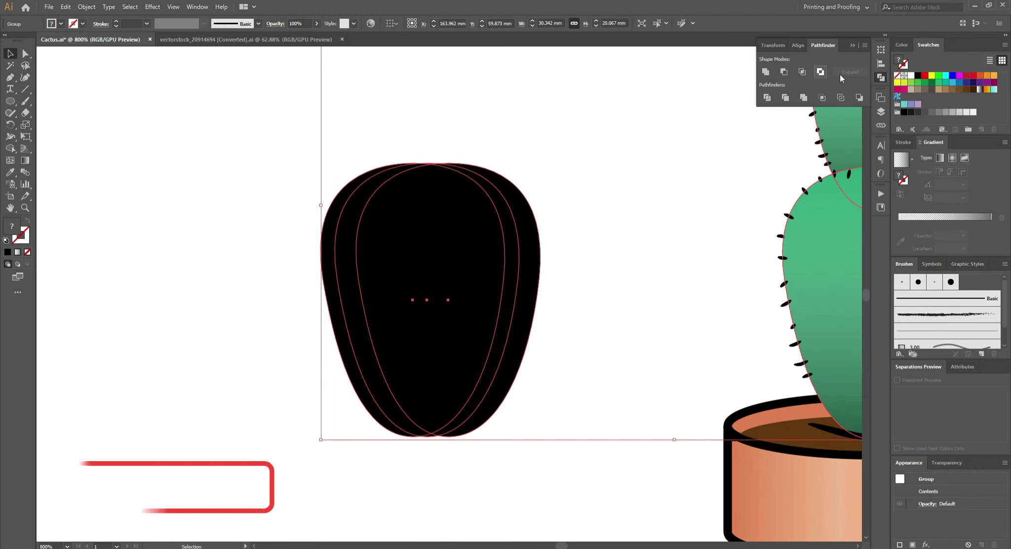
Copy one oval onto the lower pad and try reshaping the inner oval, then undo
{"action": "key", "text": "a"}
{"action": "scroll", "coordinate": [528, 250], "scroll_direction": "down", "scroll_amount": 1}
{"action": "scroll", "coordinate": [550, 247], "scroll_direction": "up", "scroll_amount": 1}
{"action": "left_click_drag", "start_coordinate": [508, 275], "coordinate": [843, 270]}
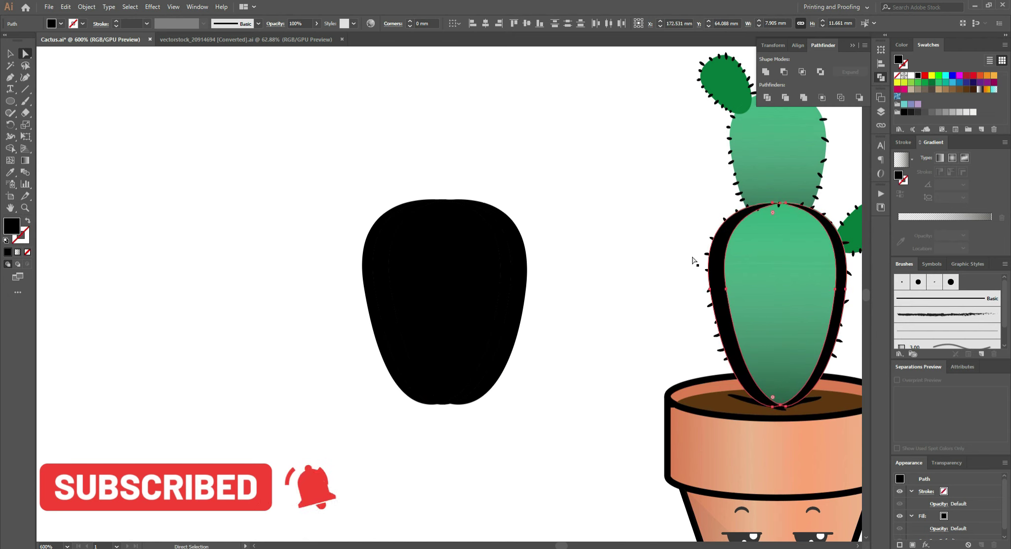
{"action": "left_click", "coordinate": [451, 278]}
{"action": "scroll", "coordinate": [437, 282], "scroll_direction": "up", "scroll_amount": 1}
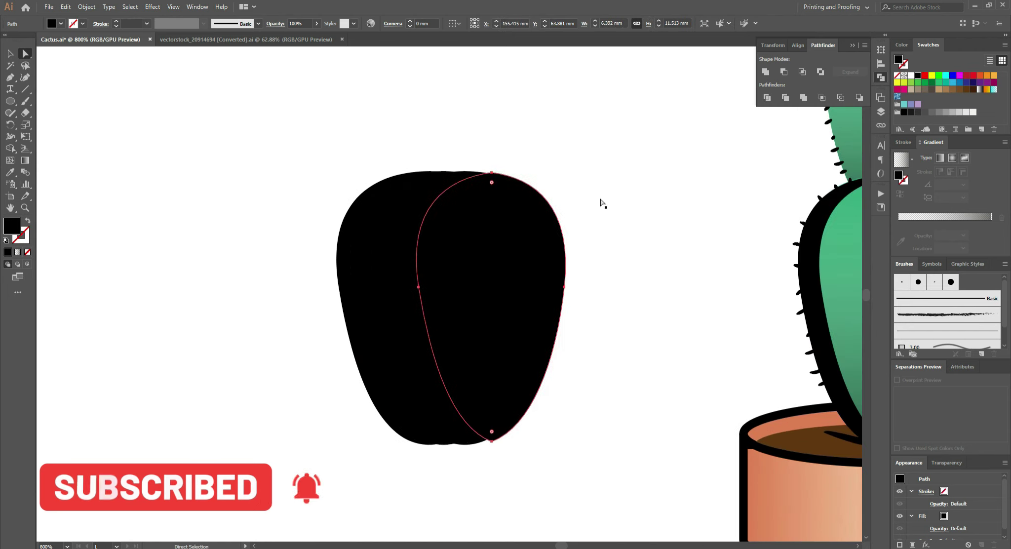
{"action": "left_click_drag", "start_coordinate": [556, 271], "coordinate": [318, 262]}
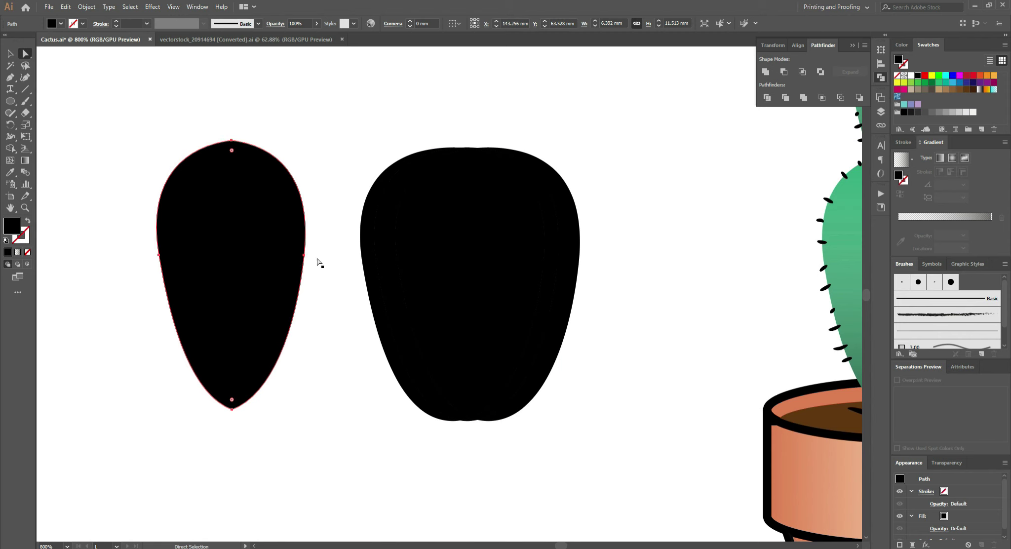
{"action": "left_click_drag", "start_coordinate": [153, 264], "coordinate": [237, 267]}
{"action": "scroll", "coordinate": [277, 265], "scroll_direction": "down", "scroll_amount": 2}
{"action": "key", "text": "ctrl+z"}
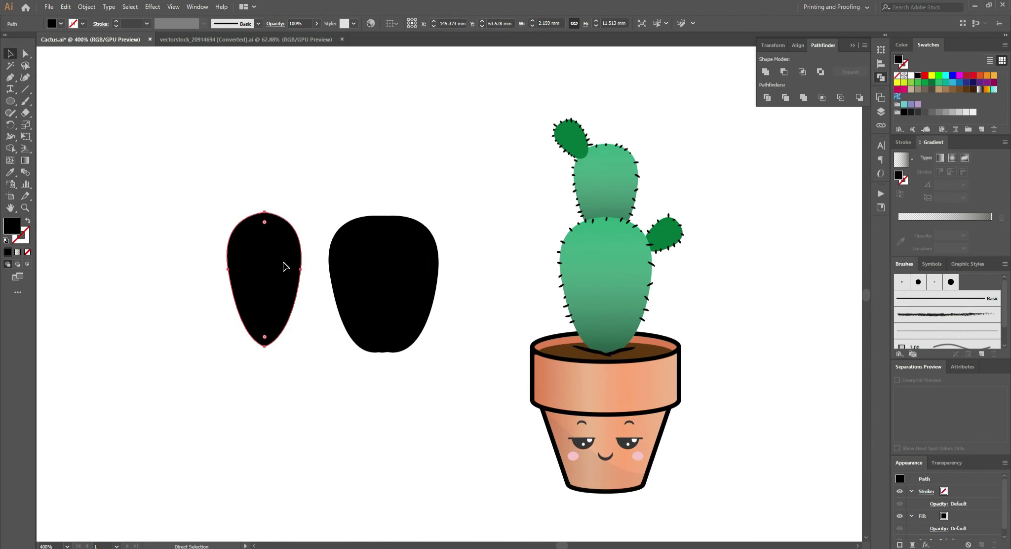
{"action": "key", "text": "ctrl+z"}
Place three separated black ovals onto the lower cactus pad as ribs
{"action": "left_click", "coordinate": [422, 294]}
{"action": "left_click", "coordinate": [354, 289], "text": "shift"}
{"action": "left_click", "coordinate": [423, 299], "text": "shift"}
{"action": "left_click_drag", "start_coordinate": [422, 299], "coordinate": [564, 287]}
{"action": "scroll", "coordinate": [618, 296], "scroll_direction": "up", "scroll_amount": 3}
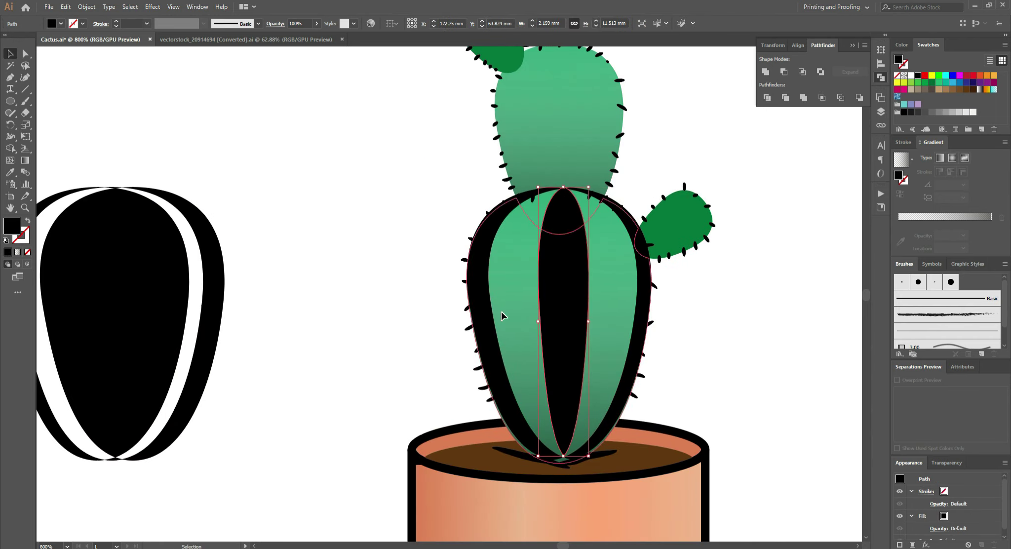
{"action": "scroll", "coordinate": [501, 311], "scroll_direction": "up", "scroll_amount": 2}
{"action": "scroll", "coordinate": [623, 392], "scroll_direction": "down", "scroll_amount": 3}
{"action": "scroll", "coordinate": [622, 391], "scroll_direction": "up", "scroll_amount": 2}
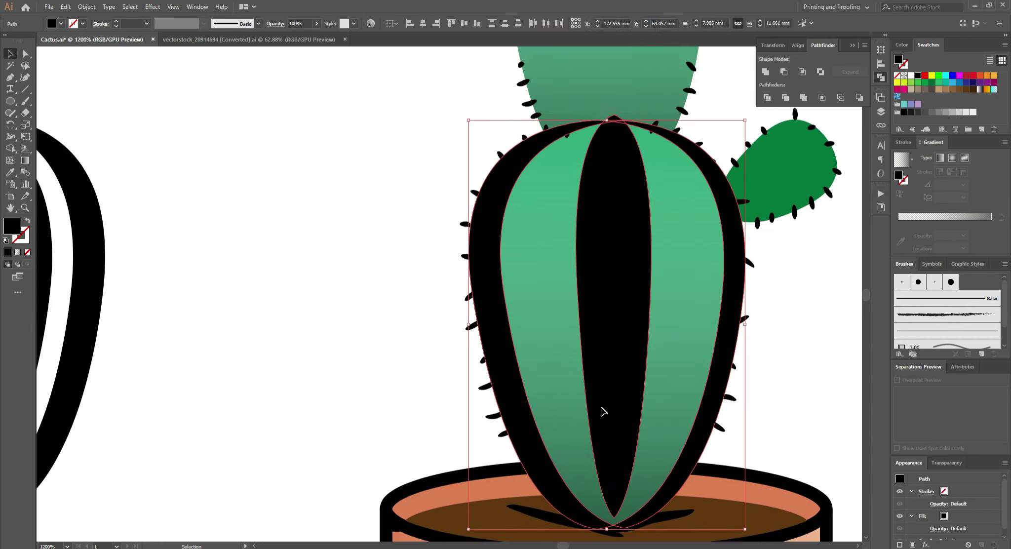
Fill the thin black stripe with dark green sampled from the palette
{"action": "left_click", "coordinate": [603, 409], "text": "shift"}
{"action": "scroll", "coordinate": [595, 390], "scroll_direction": "down", "scroll_amount": 3}
{"action": "scroll", "coordinate": [659, 368], "scroll_direction": "down", "scroll_amount": 3}
{"action": "key", "text": "i"}
{"action": "left_click", "coordinate": [208, 274]}
Lighten the stripe fill to a paler green and set it to 80% opacity
{"action": "scroll", "coordinate": [208, 274], "scroll_direction": "up", "scroll_amount": 3}
{"action": "scroll", "coordinate": [330, 289], "scroll_direction": "down", "scroll_amount": 3}
{"action": "scroll", "coordinate": [331, 290], "scroll_direction": "down", "scroll_amount": 2}
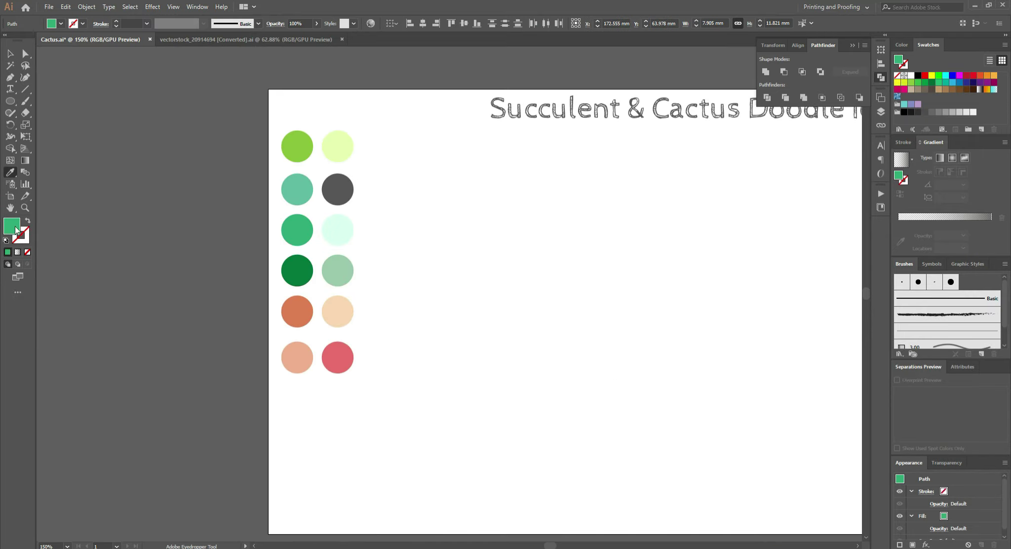
{"action": "double_click", "coordinate": [11, 226]}
{"action": "left_click", "coordinate": [102, 119]}
{"action": "left_click", "coordinate": [248, 39]}
{"action": "scroll", "coordinate": [664, 267], "scroll_direction": "down", "scroll_amount": 2}
{"action": "key", "text": "ctrl+plus"}
{"action": "key", "text": "ctrl+plus"}
{"action": "key", "text": "ctrl+plus"}
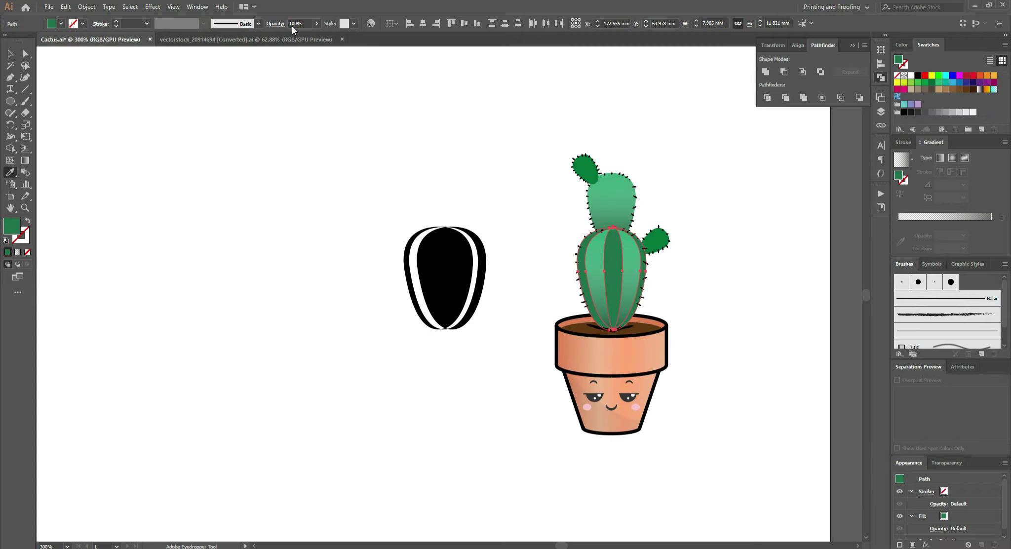
{"action": "type", "text": "80"}
{"action": "key", "text": "Return"}
{"action": "key", "text": "ctrl+plus"}
Copy the green stripe overlay and scale it to fit the upper cactus pad
{"action": "key", "text": "v"}
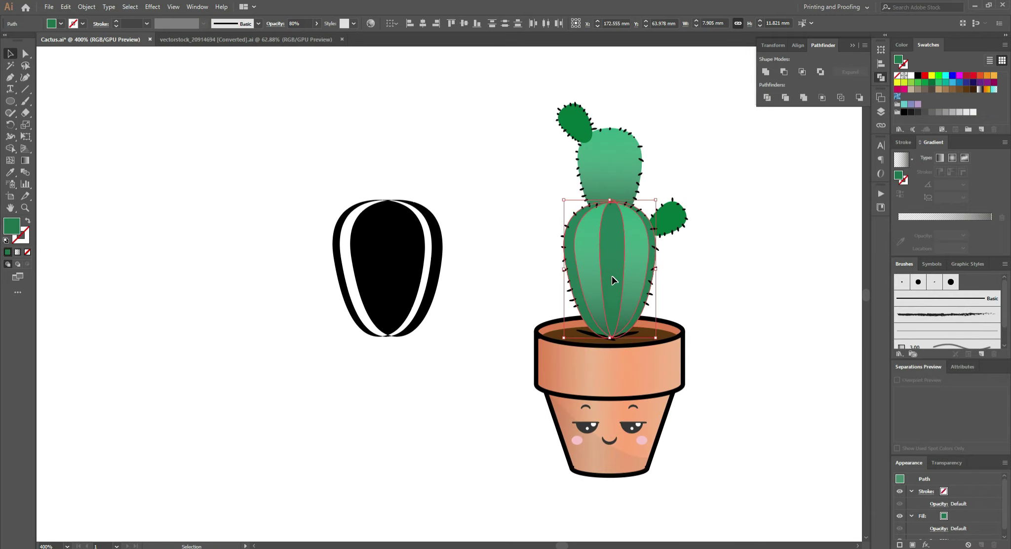
{"action": "left_click_drag", "start_coordinate": [608, 208], "coordinate": [608, 206]}
{"action": "key", "text": "ctrl+plus"}
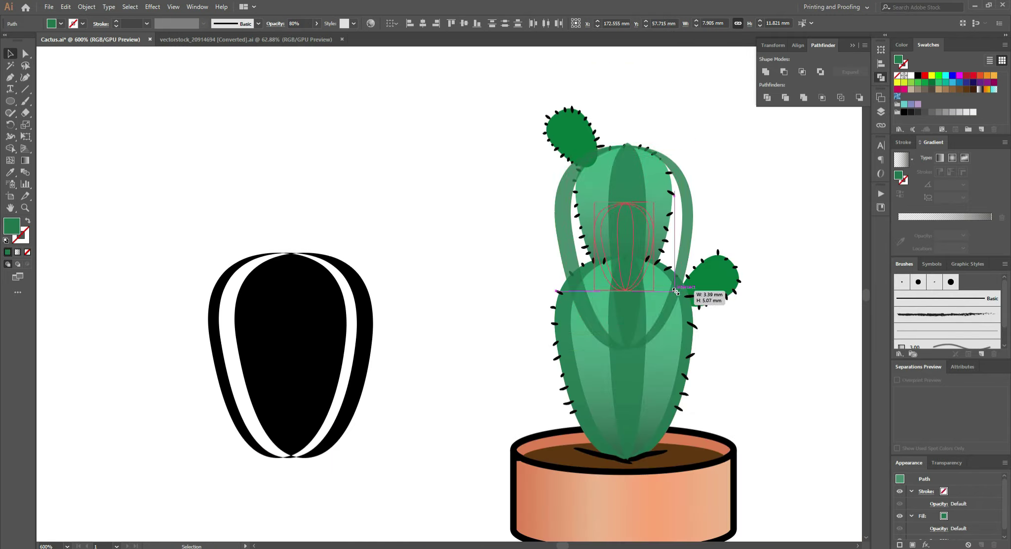
{"action": "left_click_drag", "start_coordinate": [649, 253], "coordinate": [649, 203]}
{"action": "left_click_drag", "start_coordinate": [677, 303], "coordinate": [692, 326]}
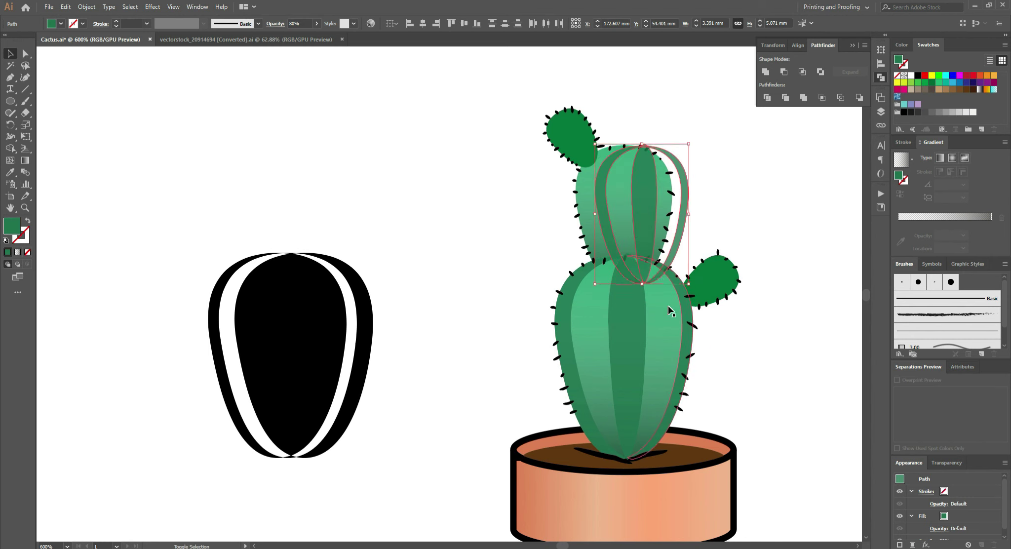
{"action": "key", "text": "ctrl+plus"}
{"action": "key", "text": "ctrl+plus"}
{"action": "key", "text": "ctrl+plus"}
{"action": "left_click_drag", "start_coordinate": [634, 185], "coordinate": [637, 186]}
Delete the leftover black stripe template
{"action": "key", "text": "ctrl+minus"}
{"action": "key", "text": "ctrl+minus"}
{"action": "key", "text": "ctrl+minus"}
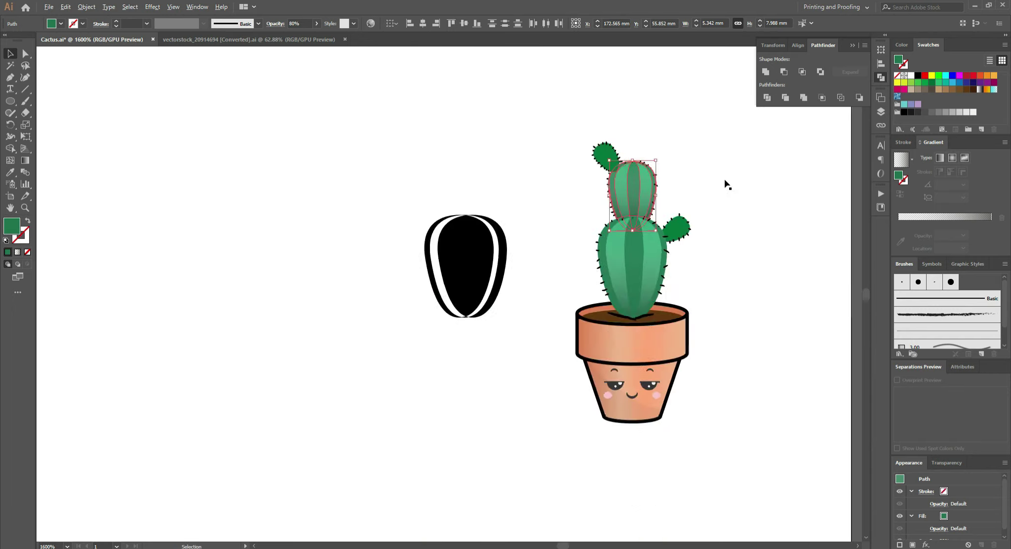
{"action": "key", "text": "ctrl+minus"}
{"action": "key", "text": "ctrl+minus"}
{"action": "left_click", "coordinate": [597, 253]}
{"action": "key", "text": "Delete"}
{"action": "key", "text": "ctrl+plus"}
{"action": "key", "text": "ctrl+plus"}
Nudge the cactus pads and their spines down into the pot
{"action": "key", "text": "ctrl+plus"}
{"action": "key", "text": "ctrl+plus"}
{"action": "key", "text": "ctrl+plus"}
{"action": "key", "text": "ctrl+minus"}
{"action": "key", "text": "ctrl+minus"}
{"action": "key", "text": "ctrl+minus"}
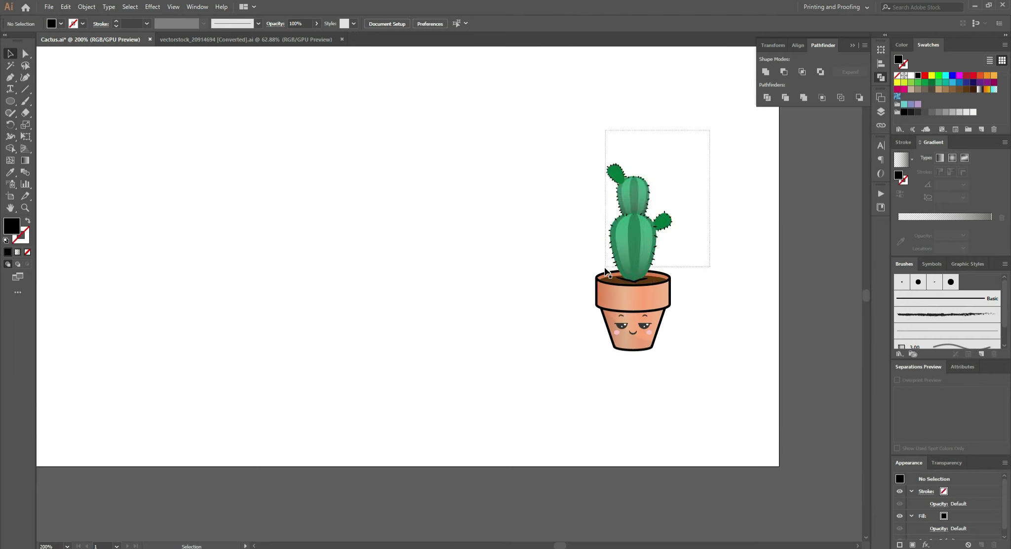
{"action": "left_click_drag", "start_coordinate": [603, 130], "coordinate": [711, 284]}
{"action": "key", "text": "ctrl+plus"}
{"action": "key", "text": "ctrl+plus"}
{"action": "key", "text": "ctrl+plus"}
{"action": "key", "text": "Down"}
Adjust the soil crease stroke at the cactus base
{"action": "left_click", "coordinate": [542, 271]}
{"action": "key", "text": "ctrl+plus"}
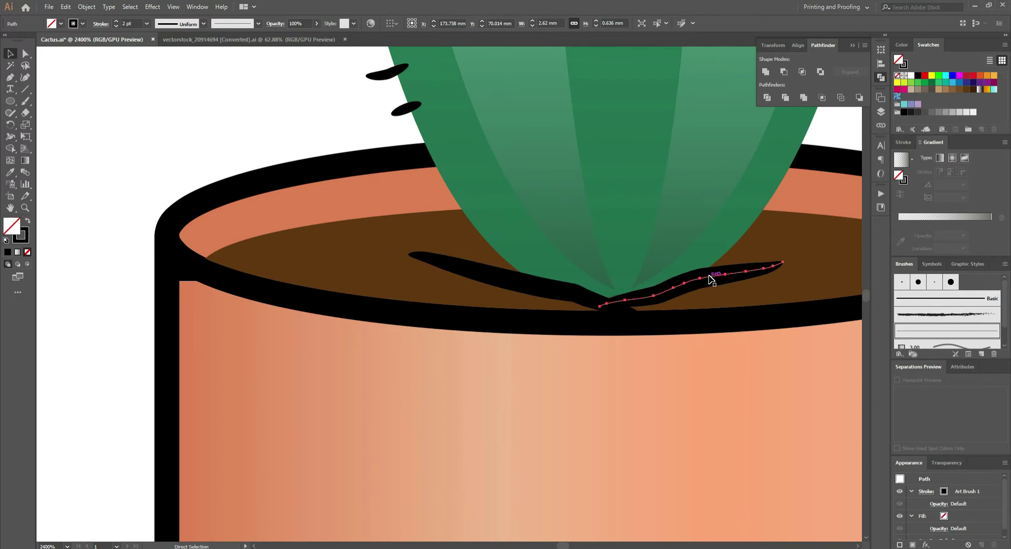
{"action": "key", "text": "ctrl+minus"}
{"action": "key", "text": "ctrl+minus"}
{"action": "key", "text": "ctrl+minus"}
{"action": "key", "text": "ctrl+minus"}
{"action": "key", "text": "ctrl+minus"}
{"action": "left_click", "coordinate": [614, 266]}
{"action": "key", "text": "ctrl+plus"}
{"action": "key", "text": "ctrl+plus"}
{"action": "key", "text": "ctrl+plus"}
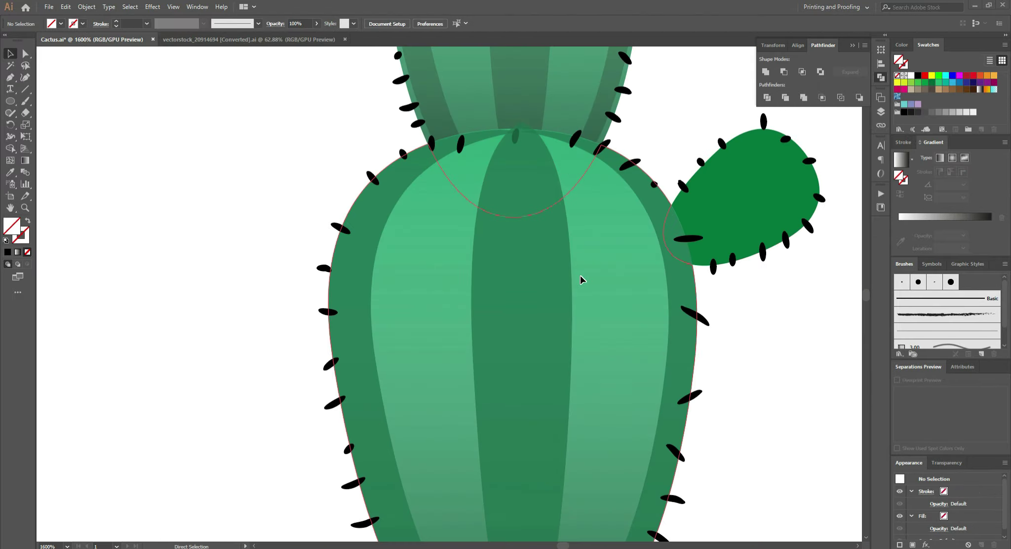
Paste the spiral-eyed, pink-cheeked face onto the lower cactus pad
{"action": "key", "text": "ctrl+minus"}
{"action": "key", "text": "ctrl+minus"}
{"action": "key", "text": "ctrl+minus"}
{"action": "key", "text": "ctrl+plus"}
{"action": "key", "text": "ctrl+plus"}
{"action": "key", "text": "ctrl+plus"}
{"action": "key", "text": "ctrl+v"}
{"action": "key", "text": "ctrl+plus"}
{"action": "key", "text": "ctrl+plus"}
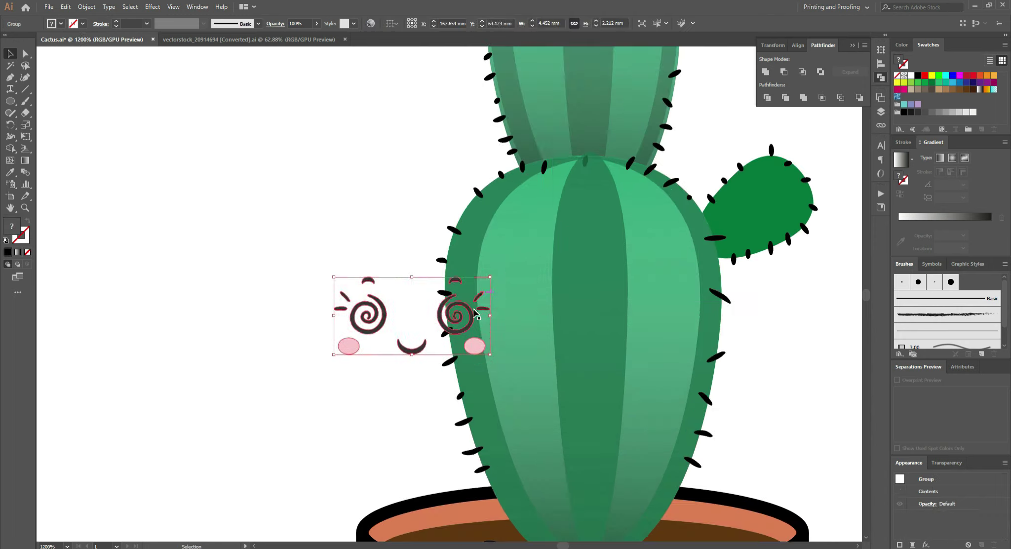
{"action": "left_click_drag", "start_coordinate": [638, 390], "coordinate": [653, 378]}
{"action": "key", "text": "ctrl+minus"}
{"action": "key", "text": "ctrl+minus"}
{"action": "key", "text": "ctrl+minus"}
{"action": "left_click", "coordinate": [697, 253]}
{"action": "key", "text": "ctrl+plus"}
{"action": "key", "text": "ctrl+plus"}
Draw a flat ellipse under the pot bottom and sample a light grey fill for it
{"action": "key", "text": "l"}
{"action": "left_click_drag", "start_coordinate": [448, 460], "coordinate": [660, 489]}
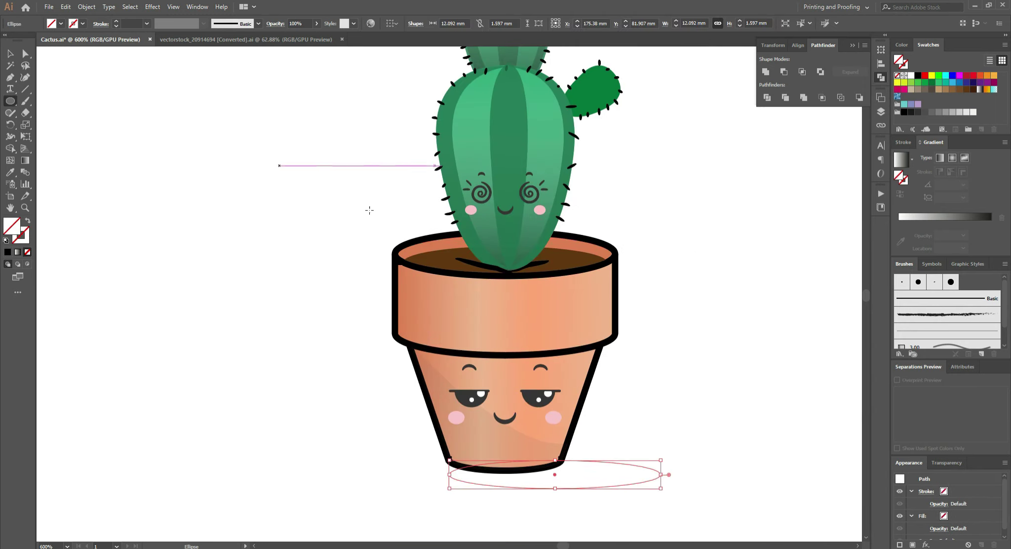
{"action": "key", "text": "i"}
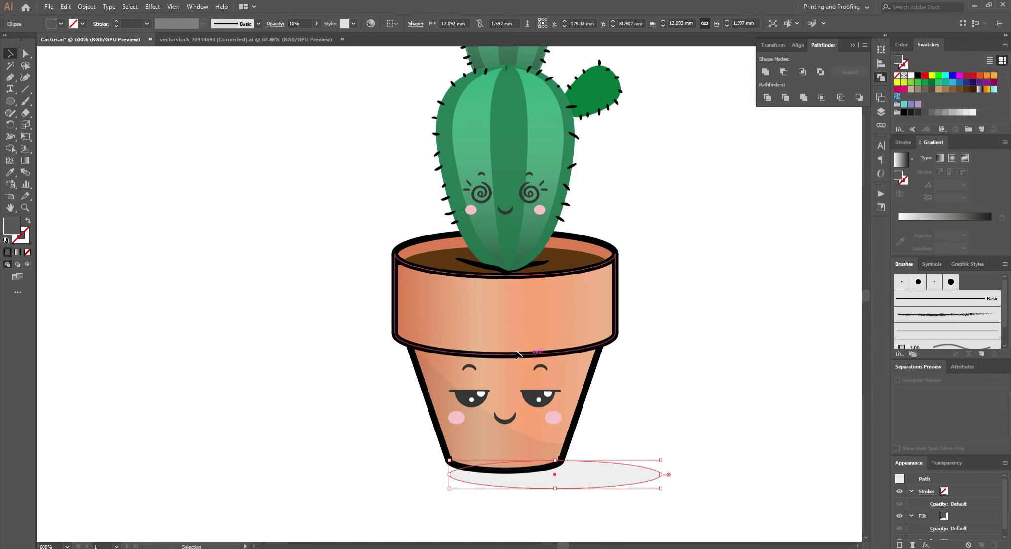
{"action": "key", "text": "ctrl+plus"}
{"action": "key", "text": "ctrl+minus"}
{"action": "key", "text": "ctrl+plus"}
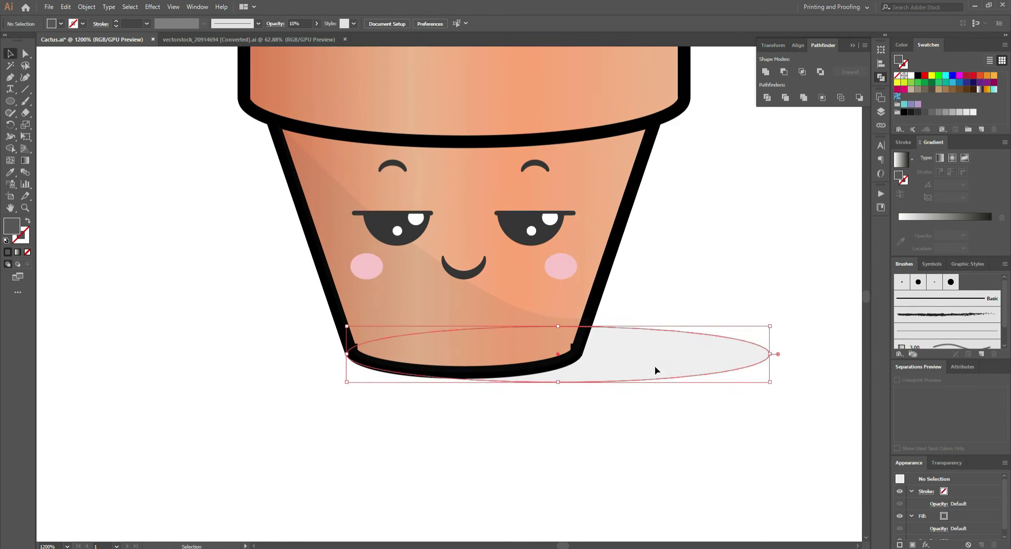